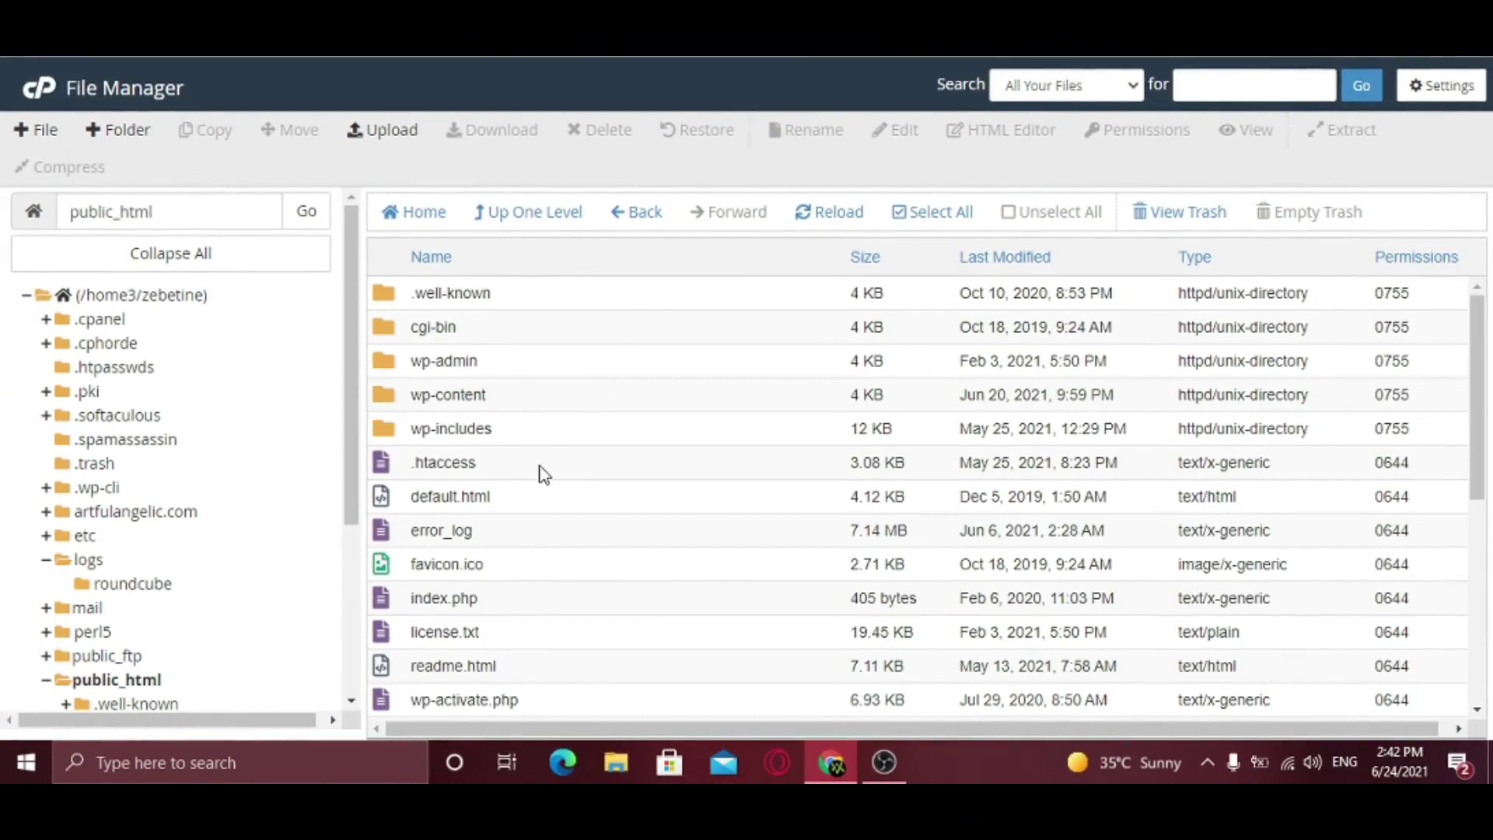
# Save preferences with Show Hidden Files on, then rename .htaccess to .htaccess.bak.
pyautogui.click(1439, 87)
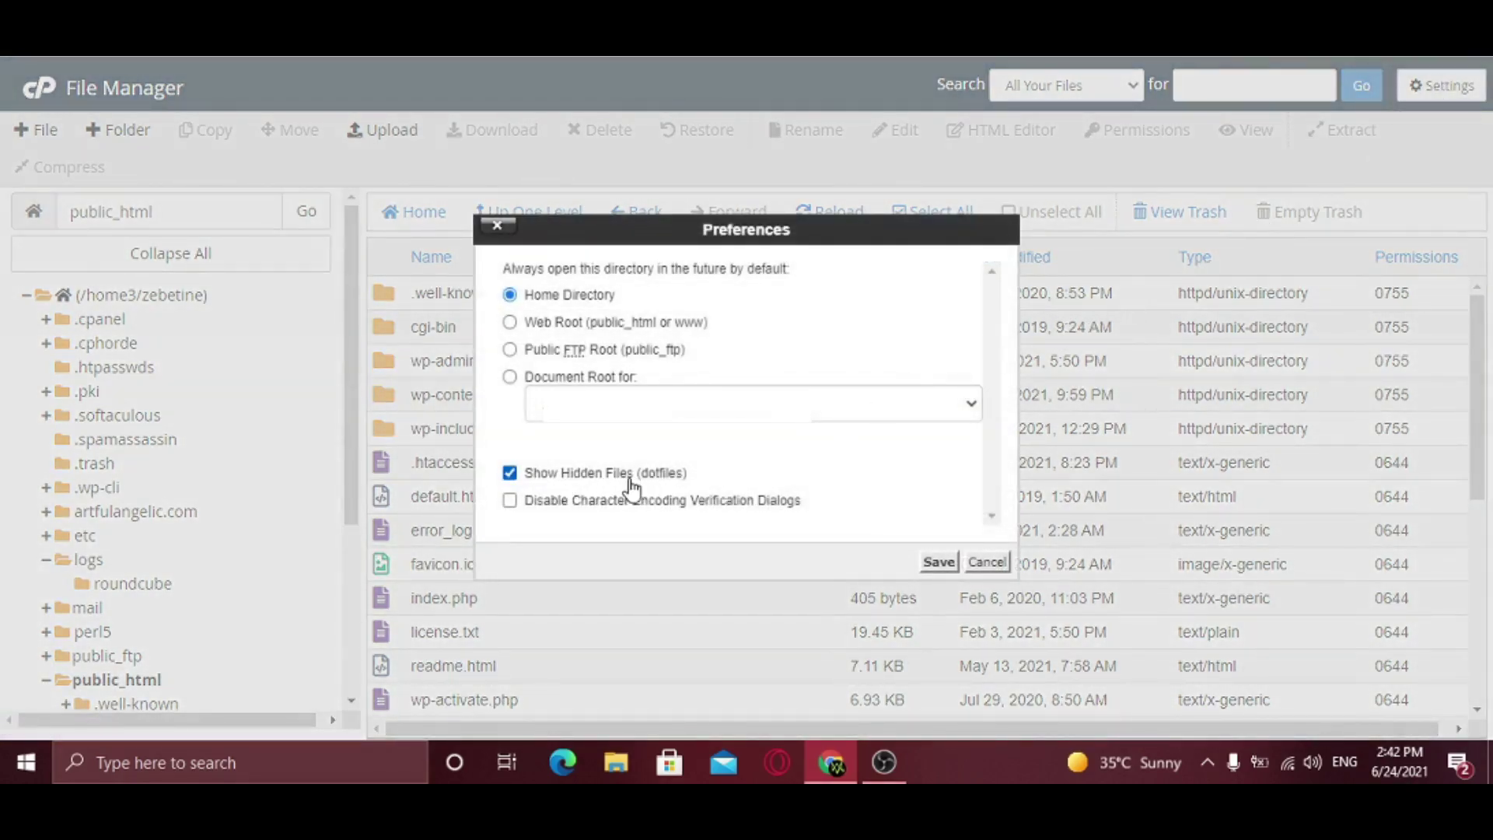
pyautogui.click(938, 563)
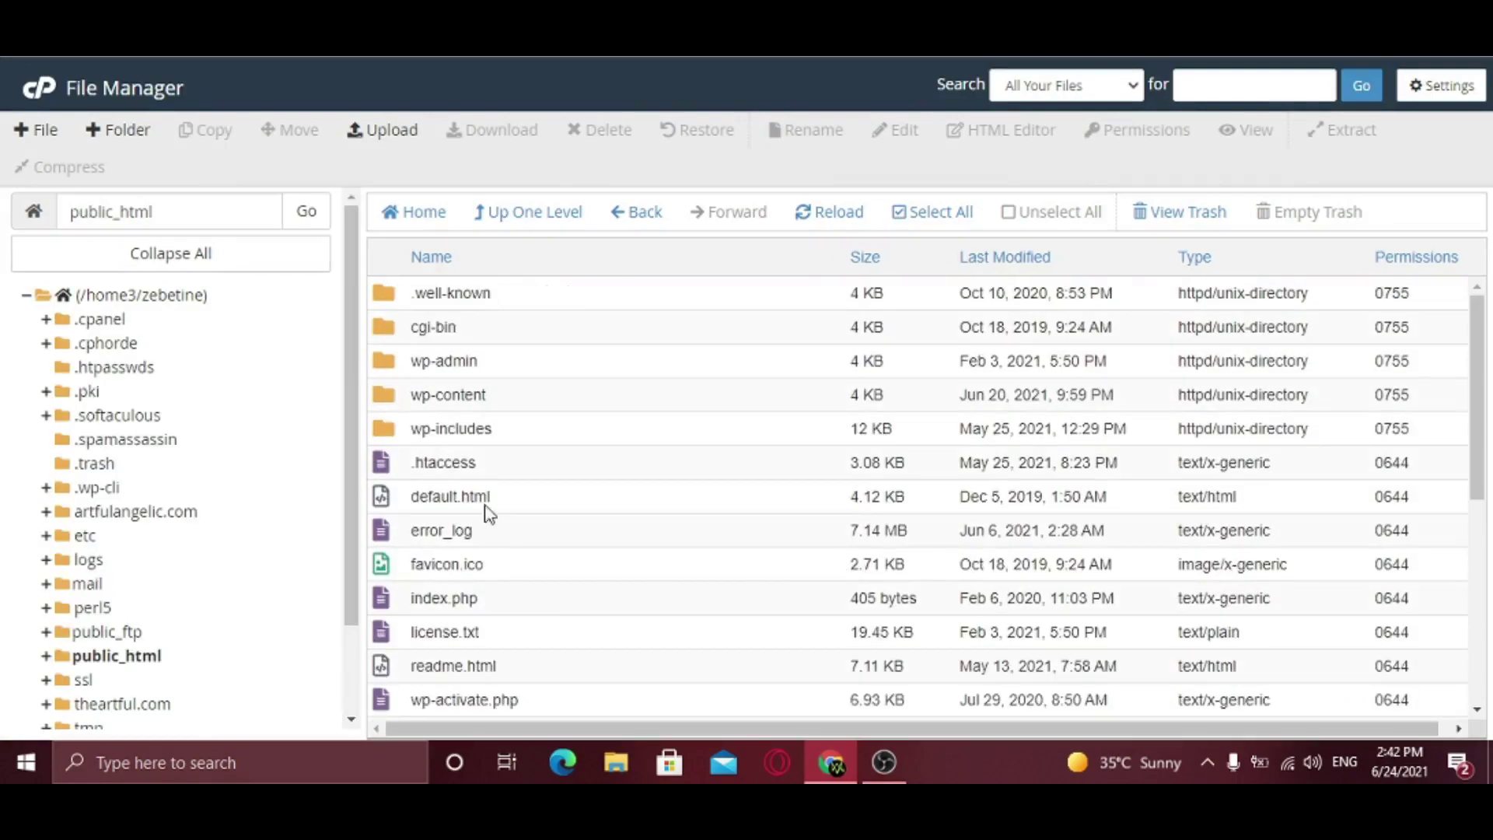
pyautogui.rightClick(483, 464)
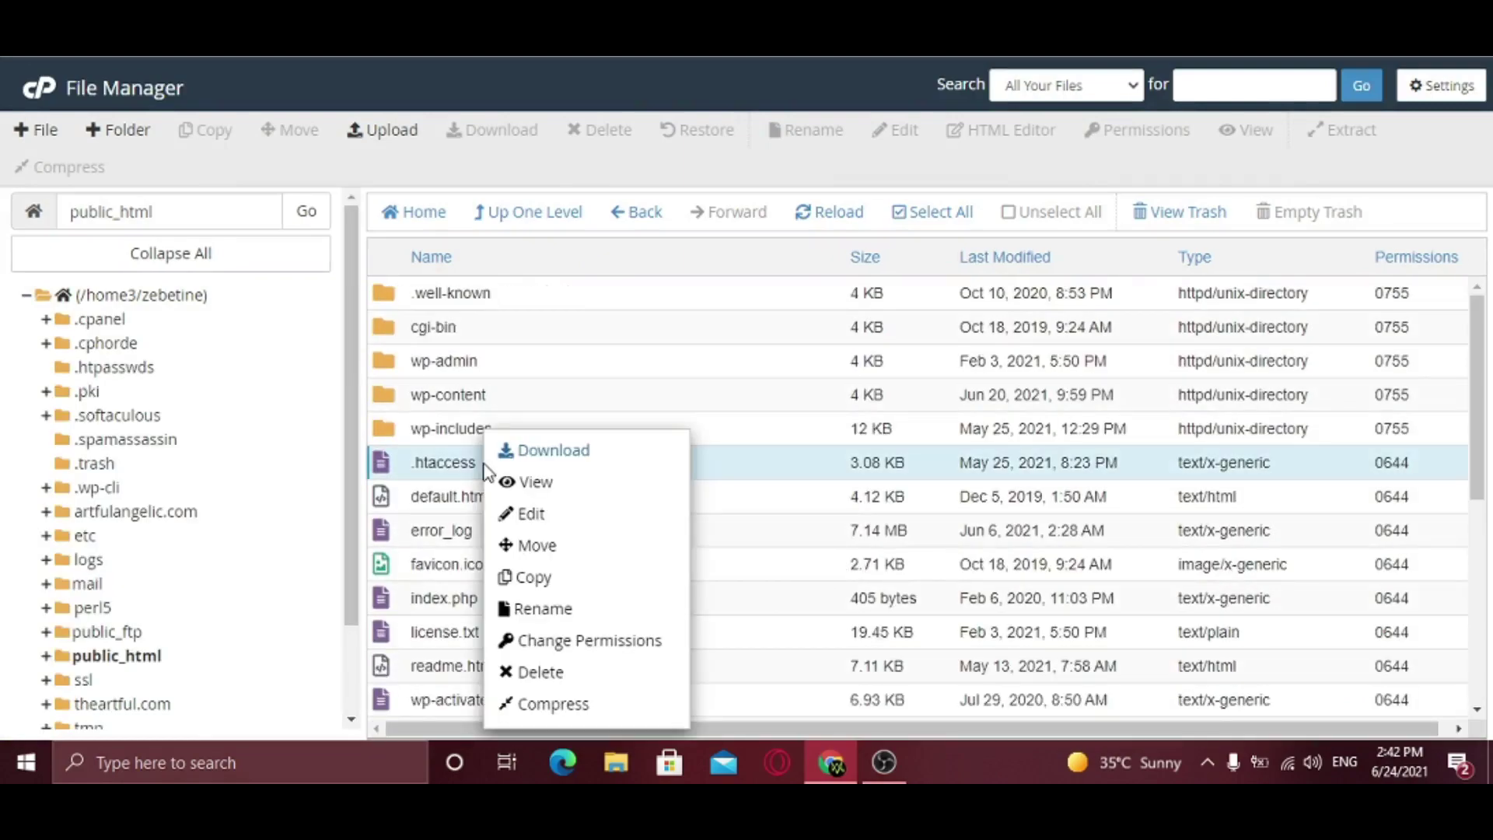
pyautogui.click(580, 609)
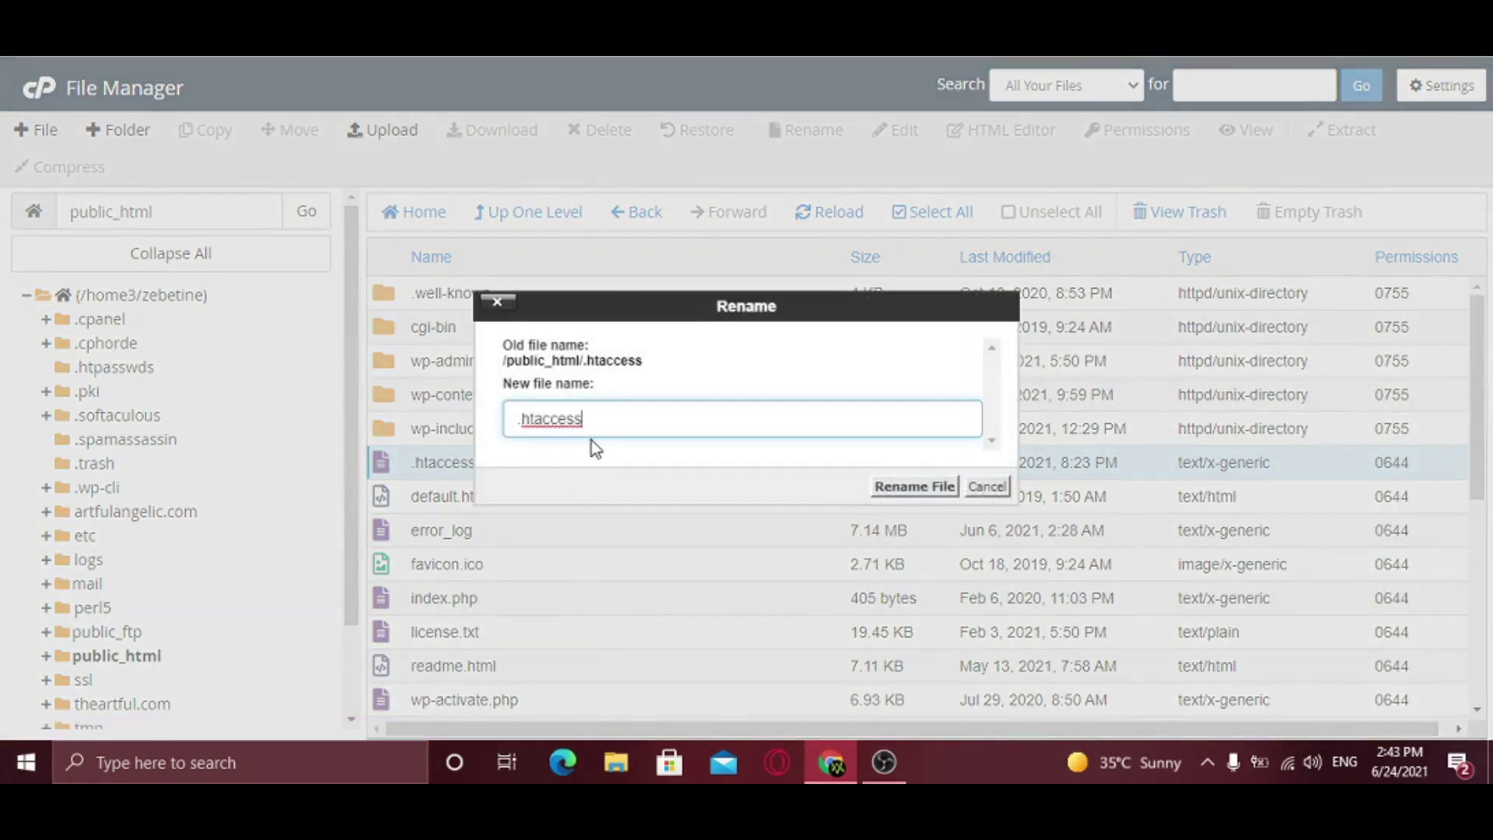
pyautogui.write('.bak')
pyautogui.click(910, 487)
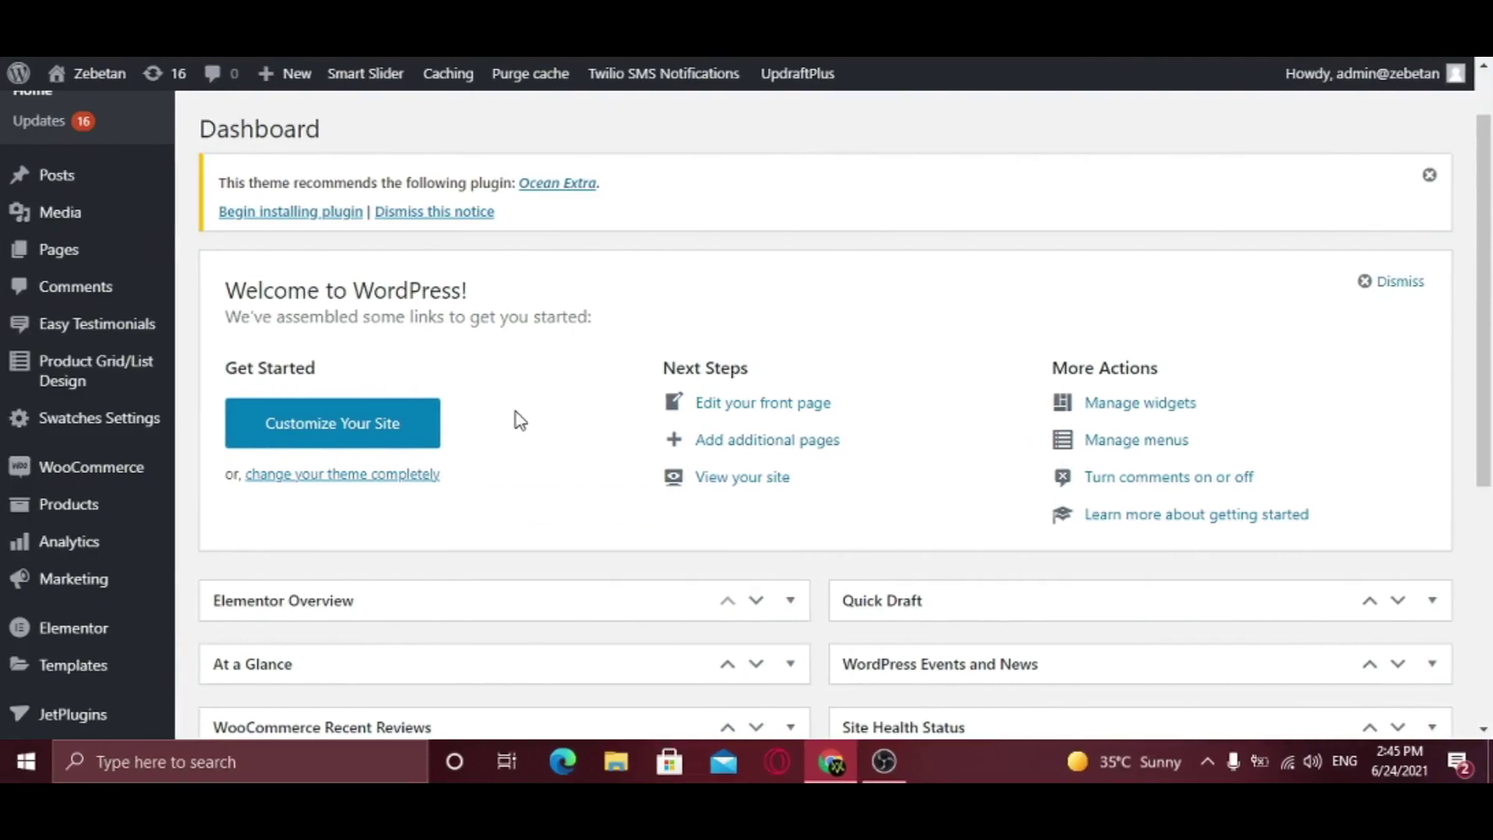
# Re-save the Permalinks settings unchanged, keeping the Day and name structure.
pyautogui.scroll(-5, 516, 417)
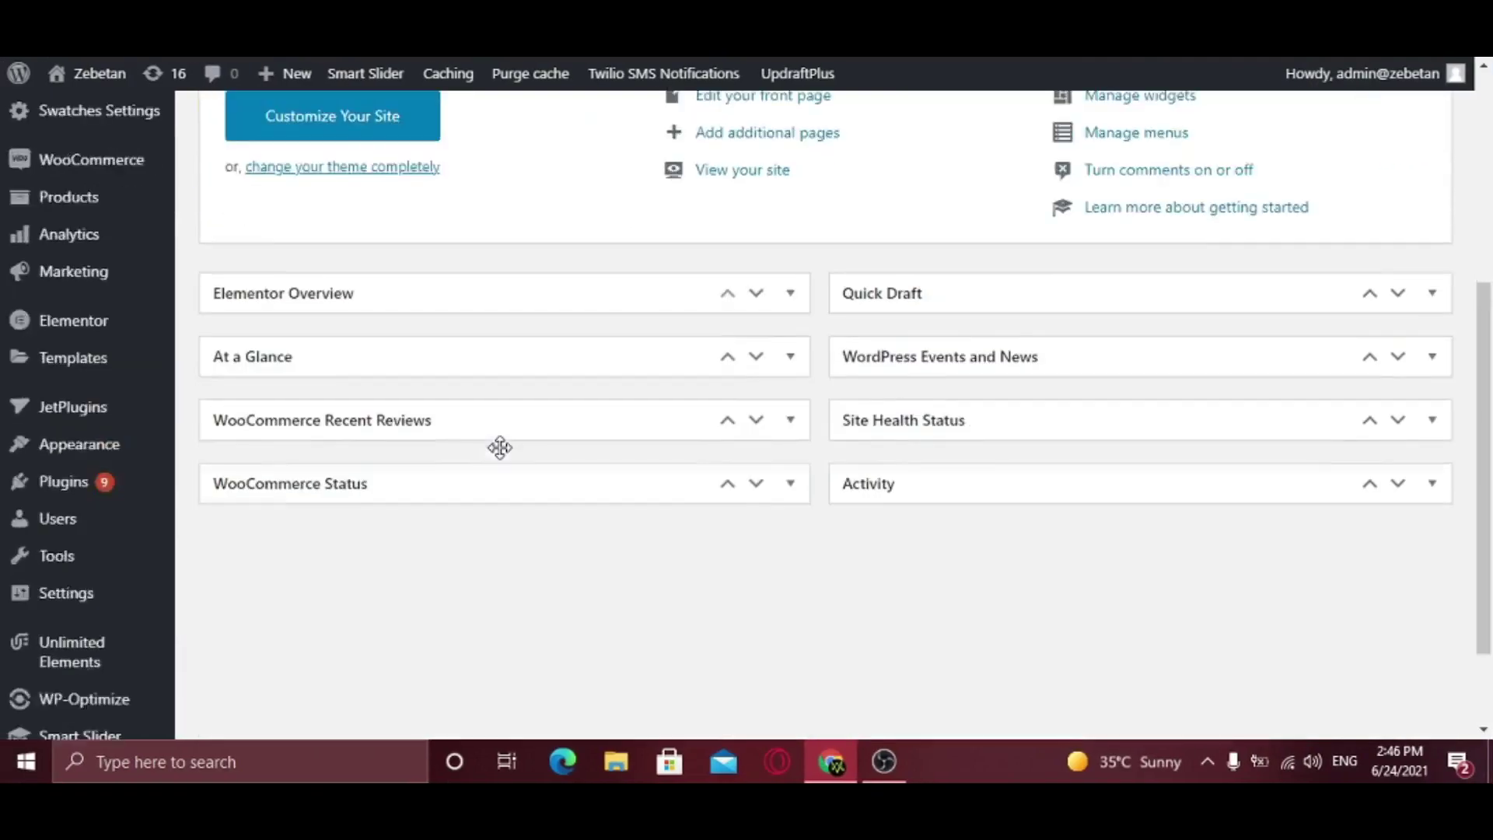
pyautogui.moveTo(101, 479)
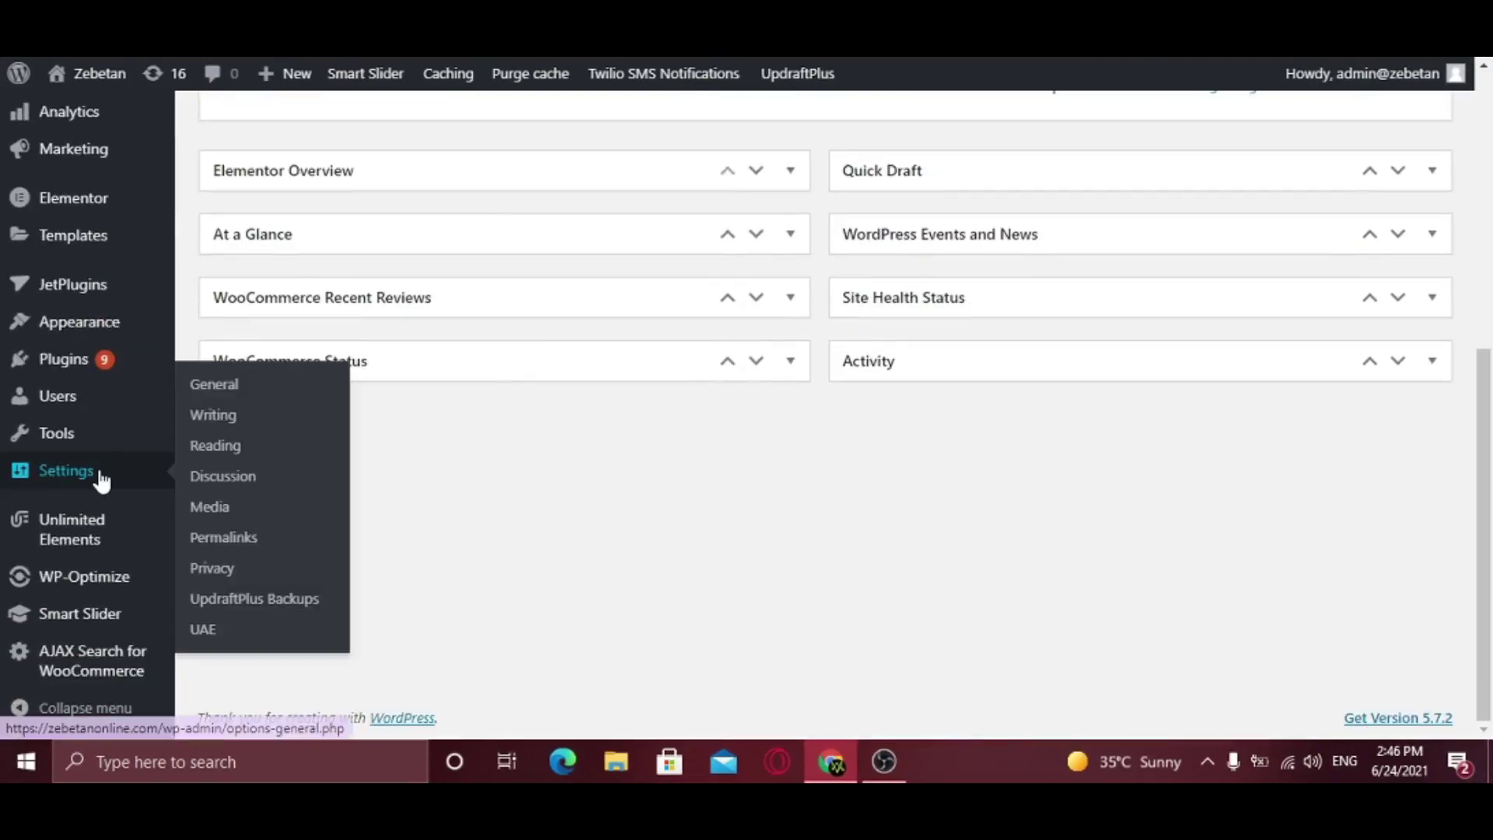
pyautogui.click(266, 547)
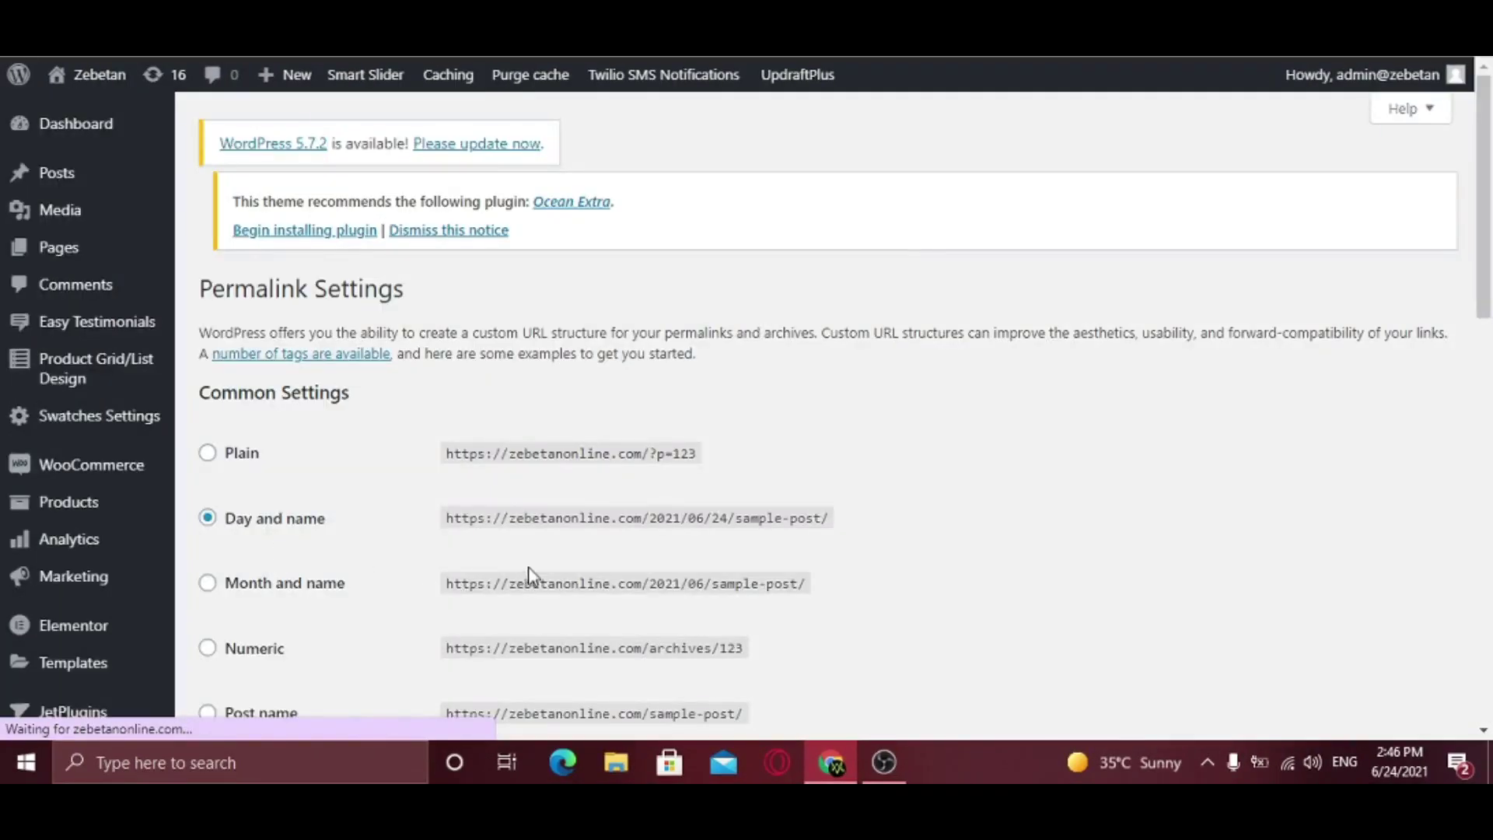
pyautogui.scroll(-14, 527, 573)
pyautogui.click(271, 677)
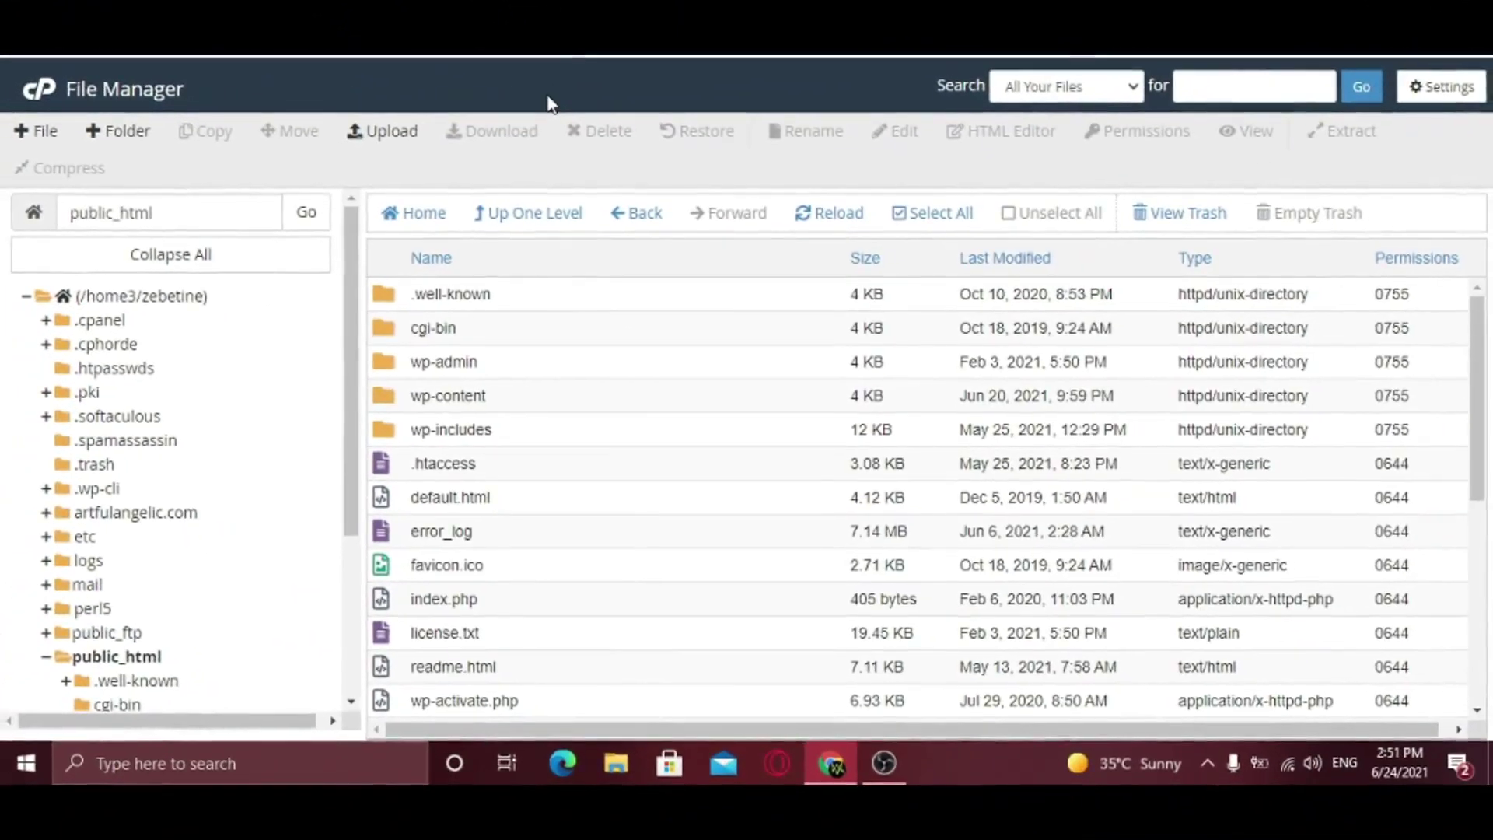
# Open wp-config.php in the File Manager editor.
pyautogui.scroll(-6, 536, 436)
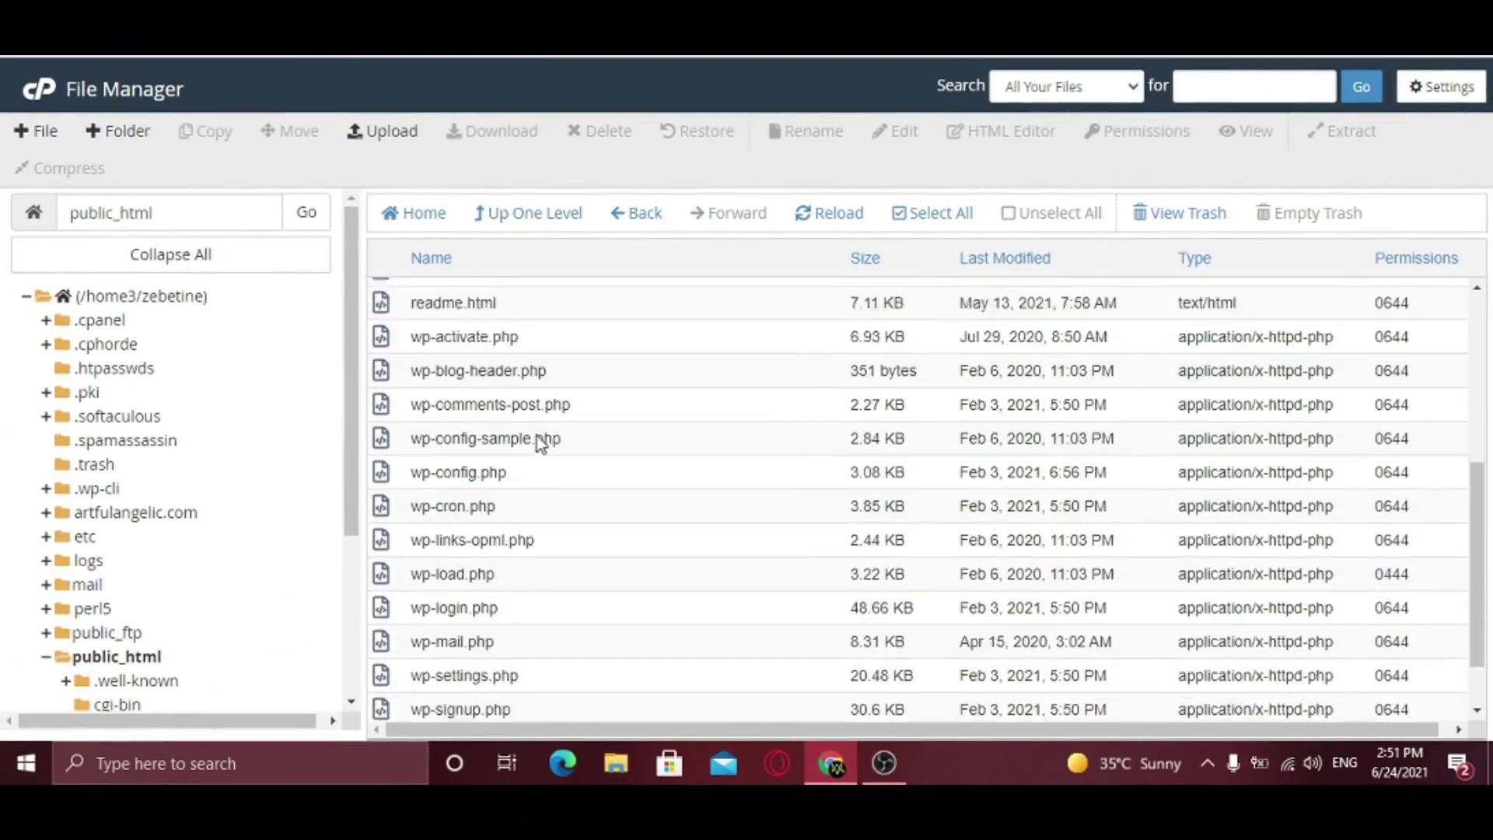
pyautogui.click(496, 403)
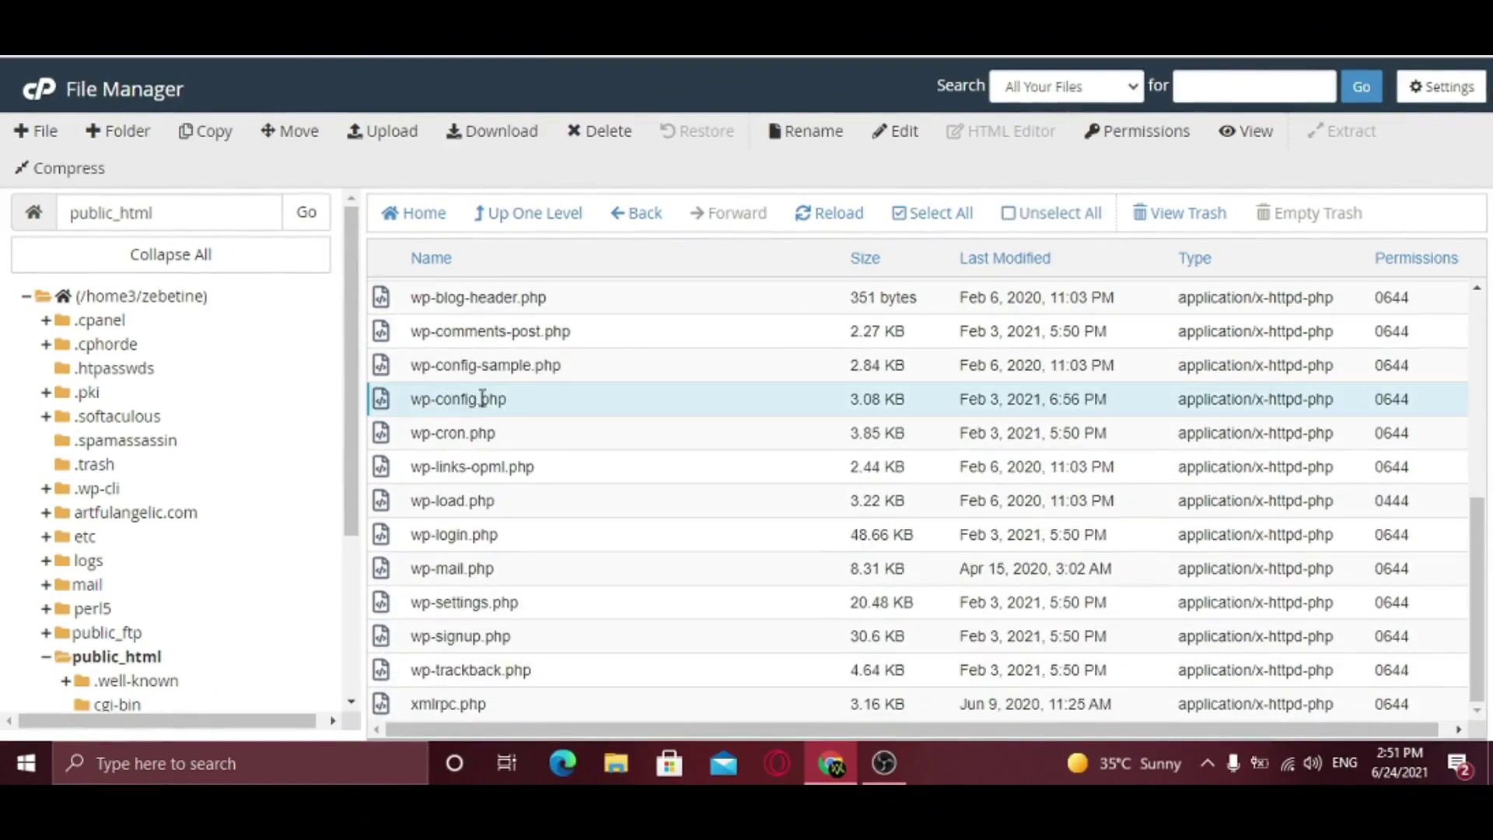
pyautogui.rightClick(529, 405)
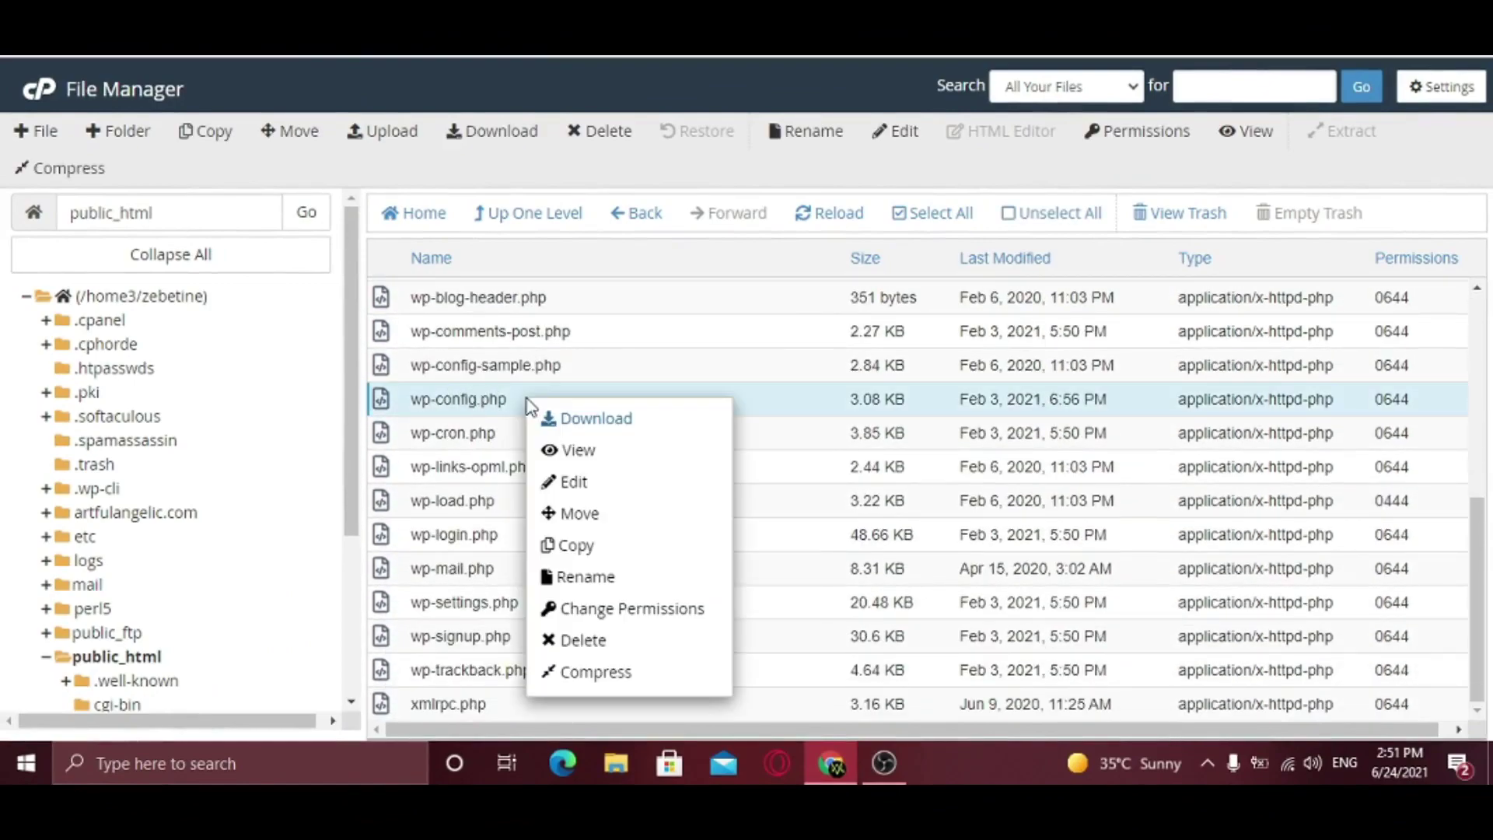
pyautogui.click(579, 481)
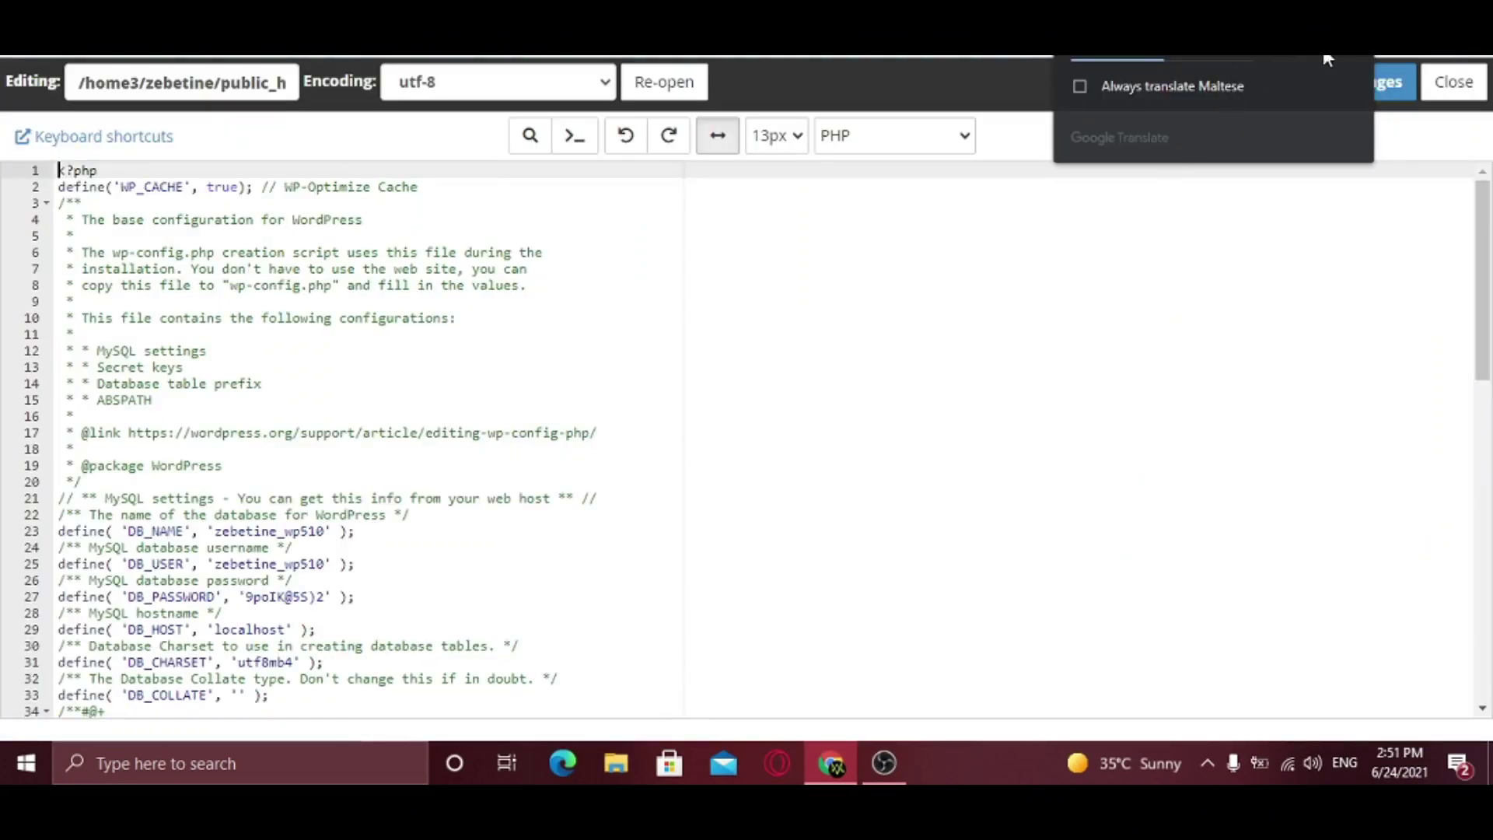
# Add define('WP_MEMORY_LIMIT','64M'); on line 2, save, then delete that line again.
pyautogui.click(750, 300)
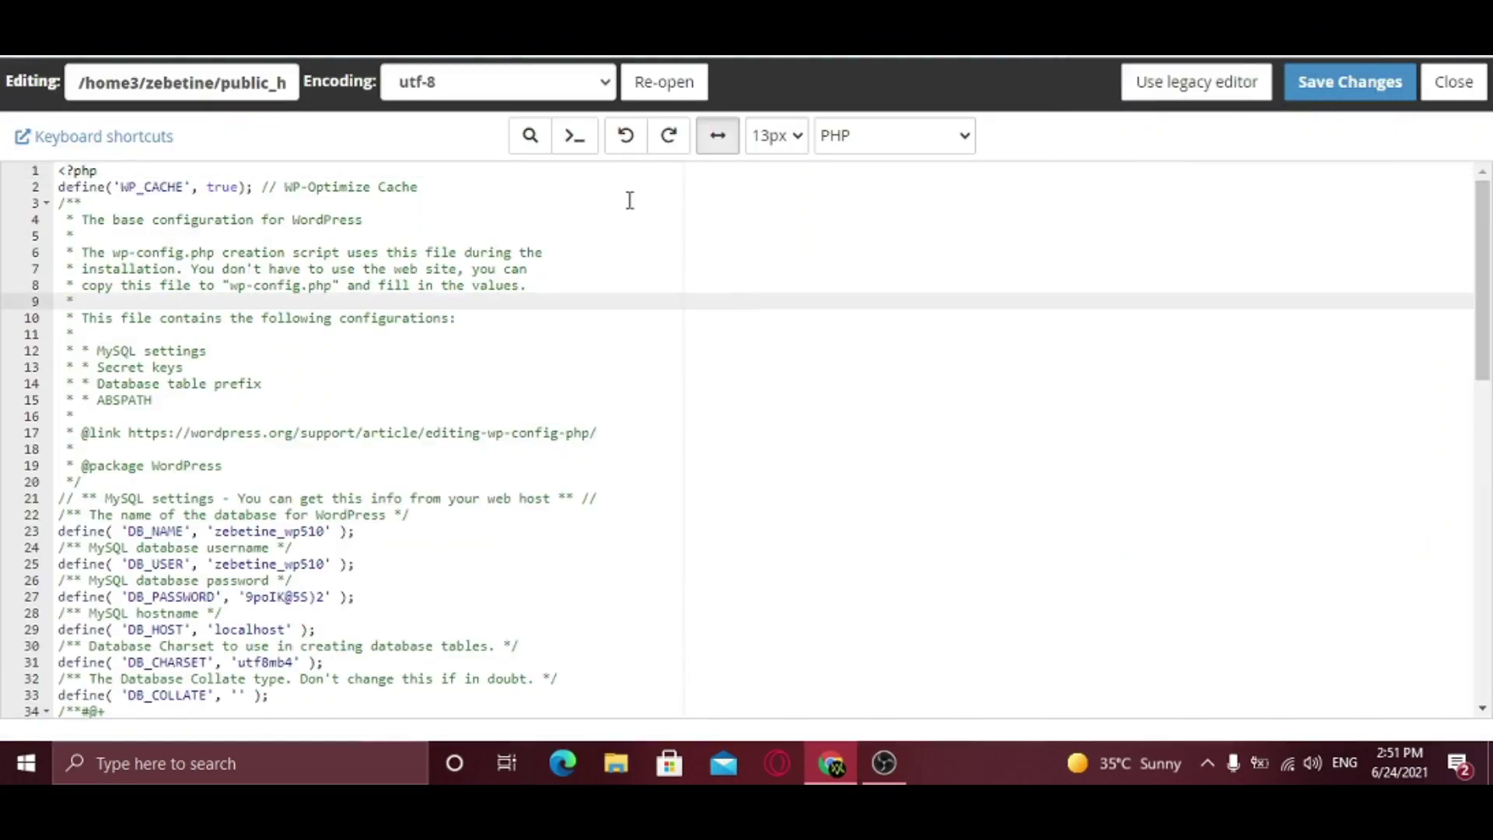
pyautogui.click(731, 172)
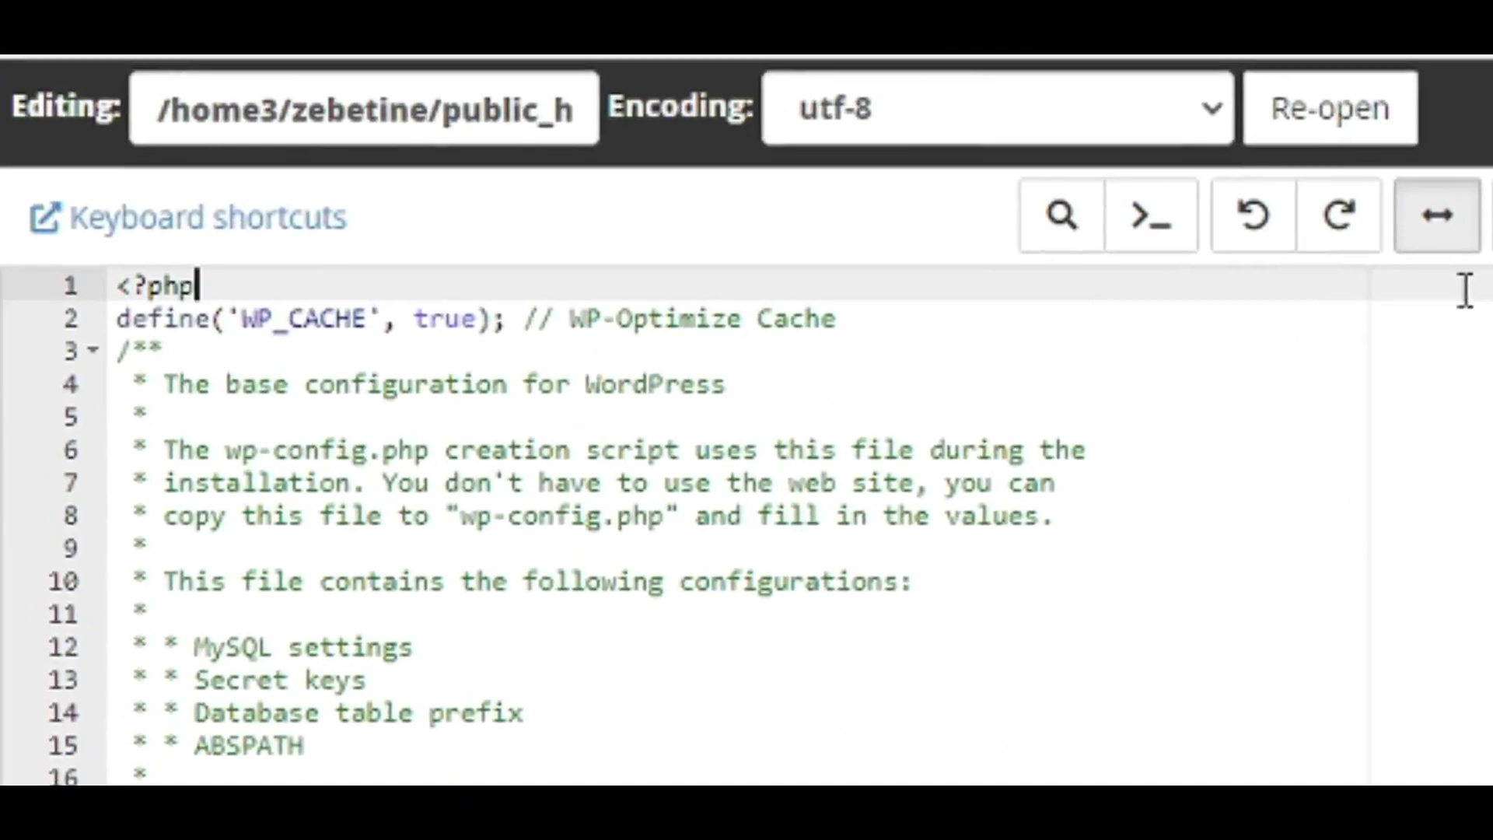
pyautogui.press('Return')
pyautogui.write('define')
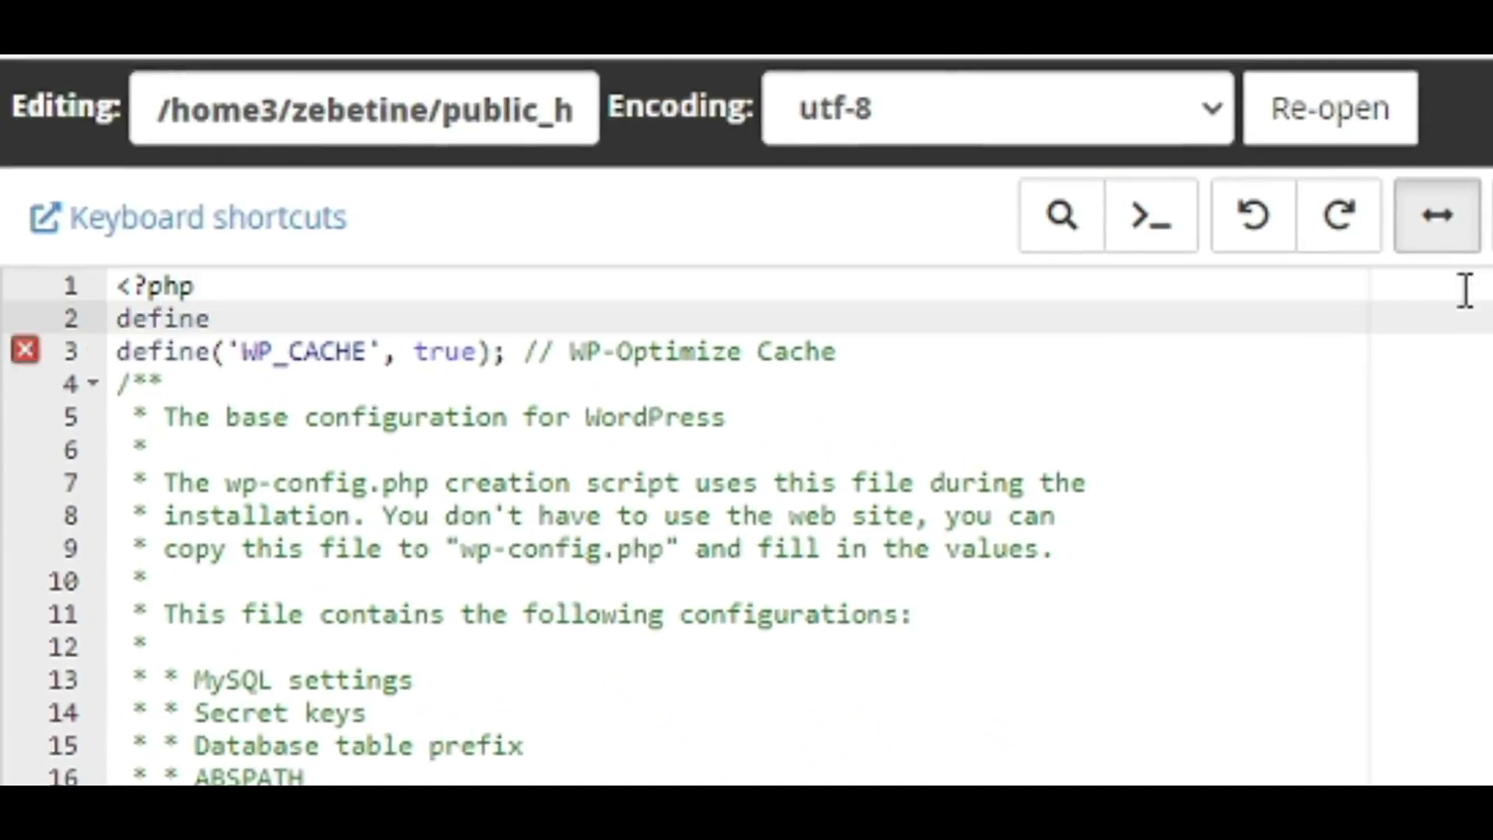
pyautogui.write("('")
pyautogui.write('WP_MEMORY')
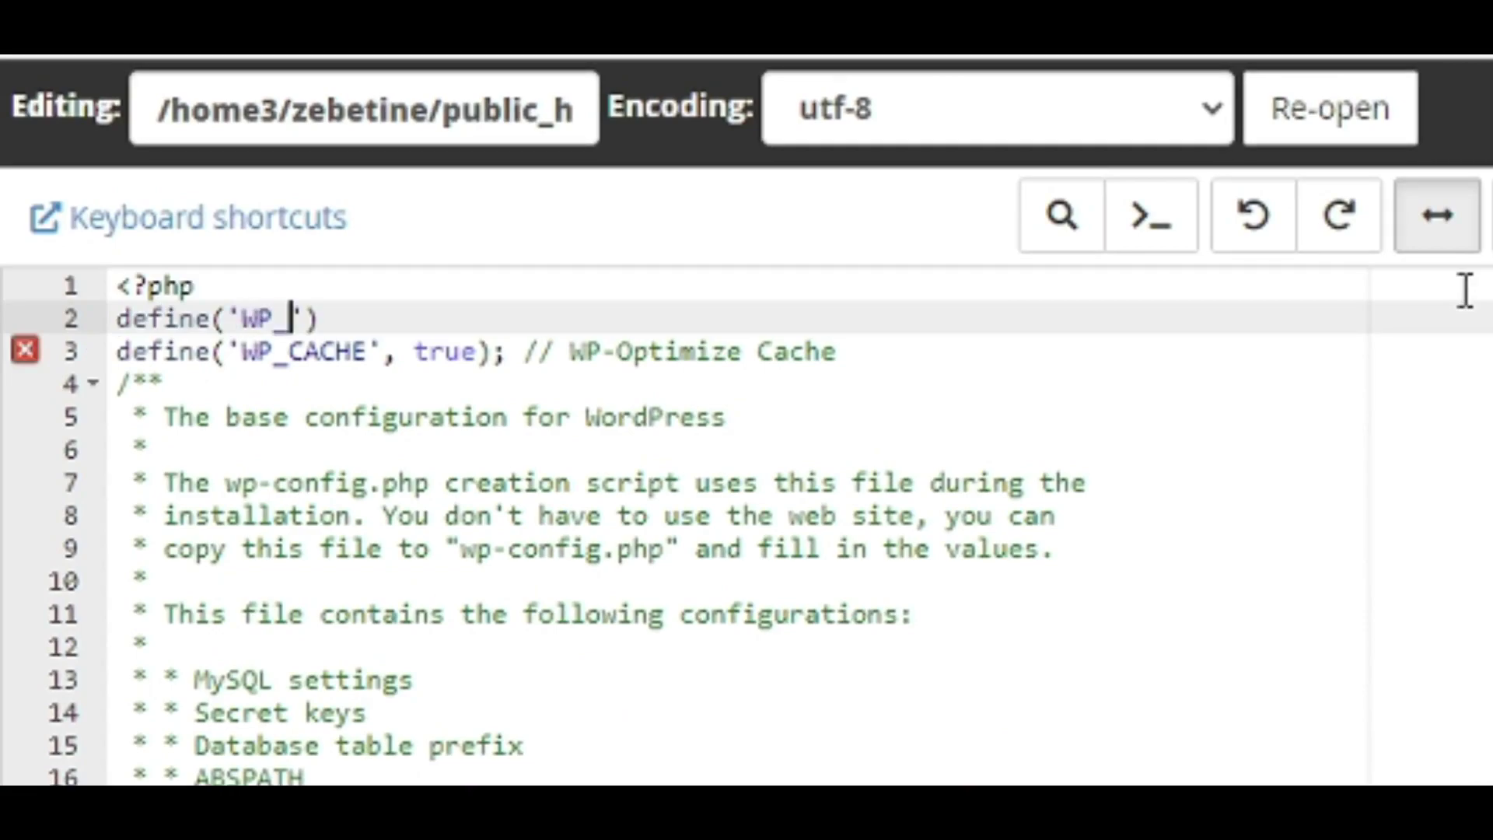
pyautogui.write('_LIMIT')
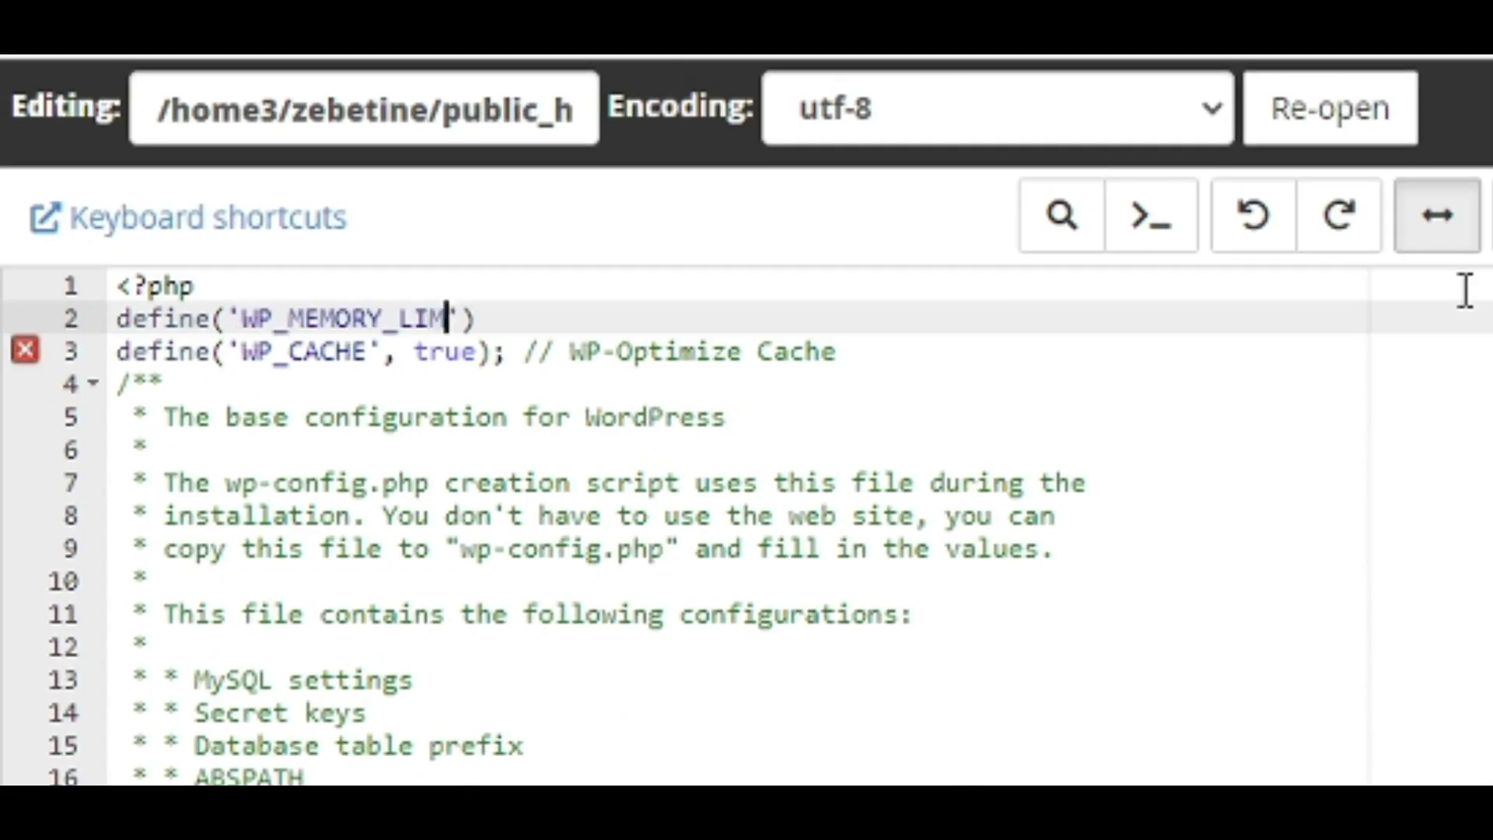
pyautogui.write("','6")
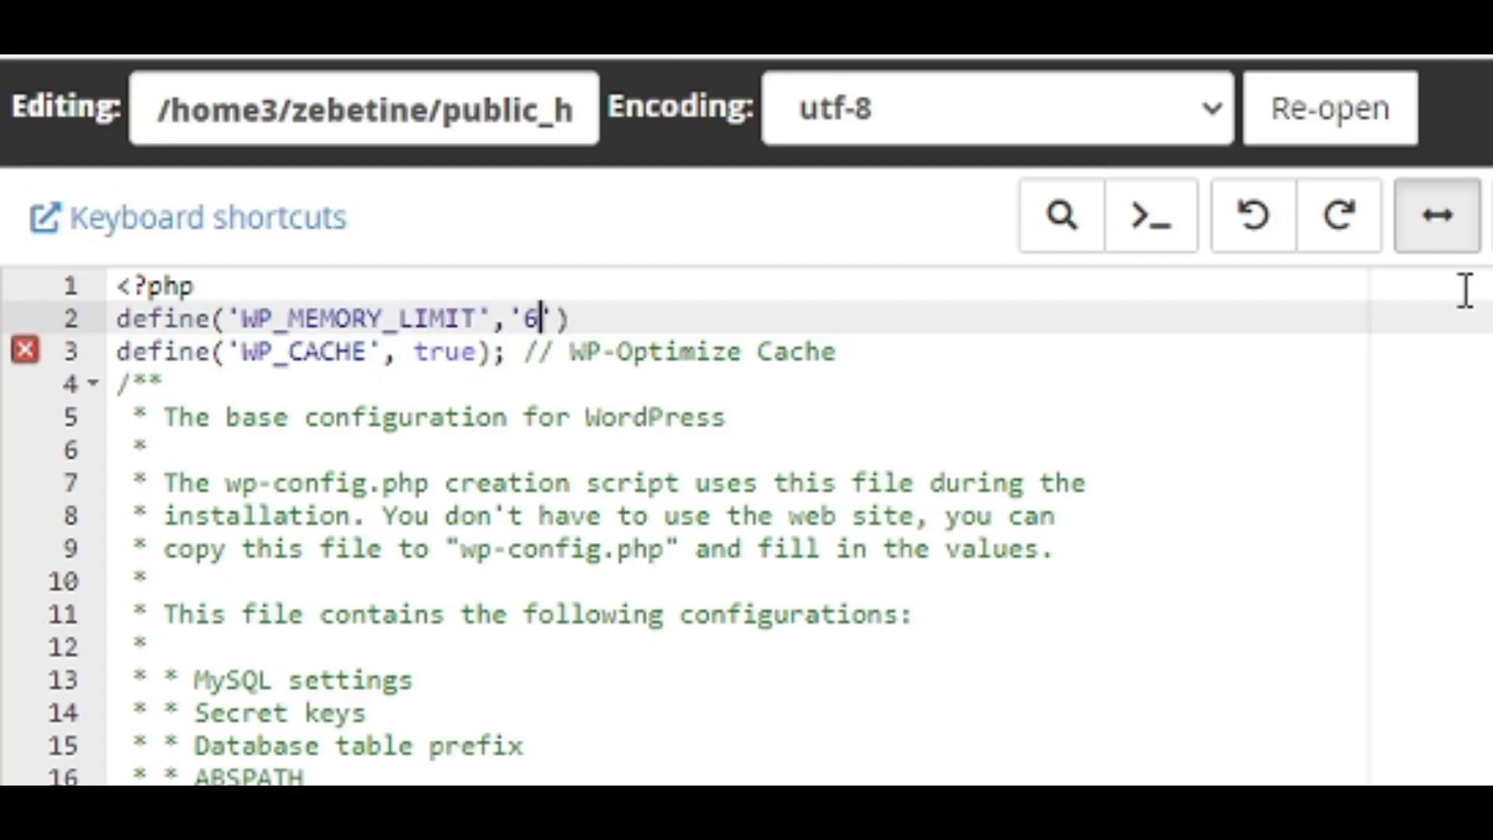
pyautogui.write("4M');")
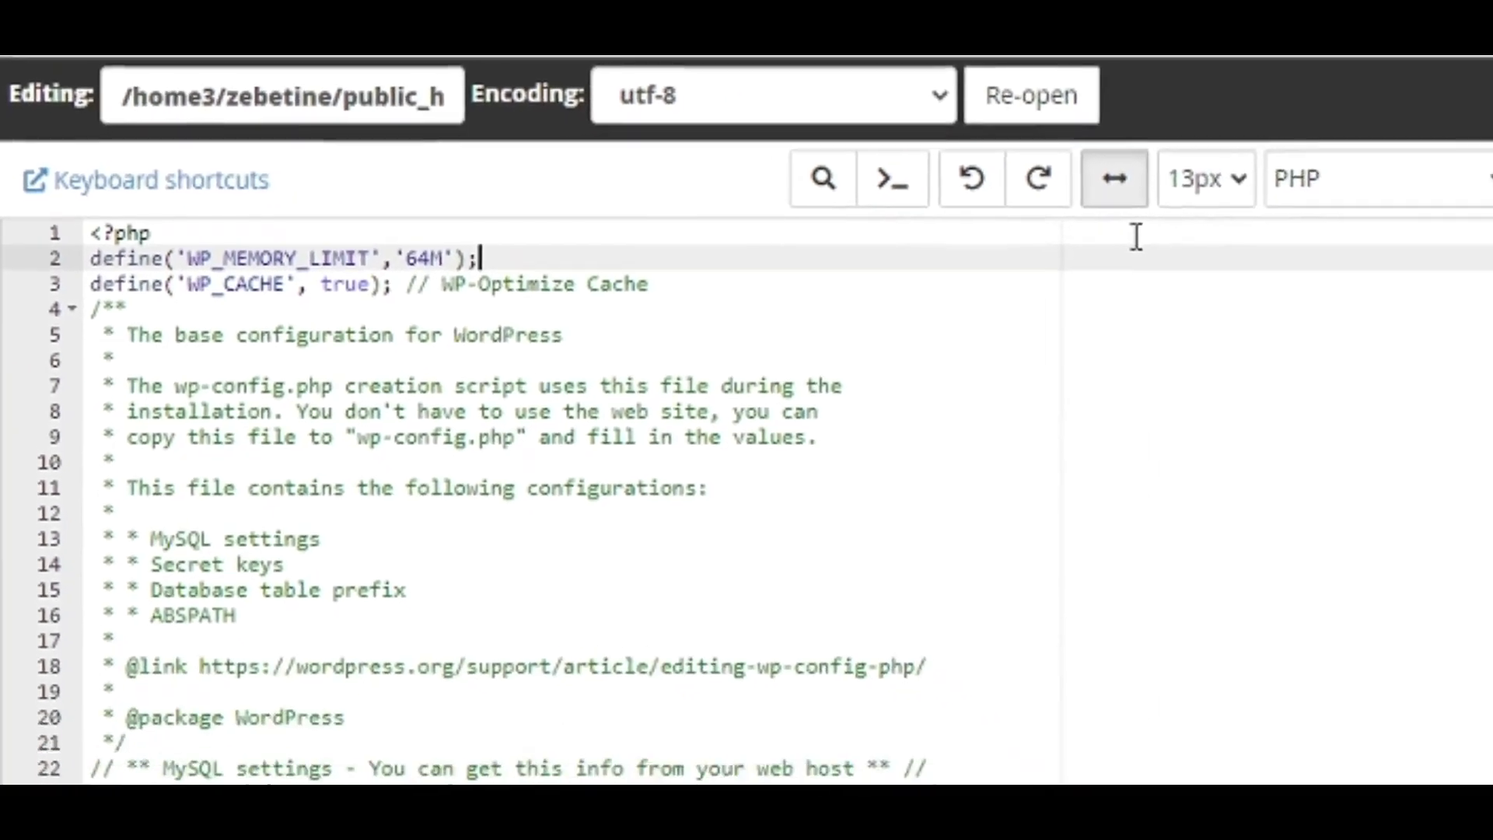
pyautogui.click(1492, 130)
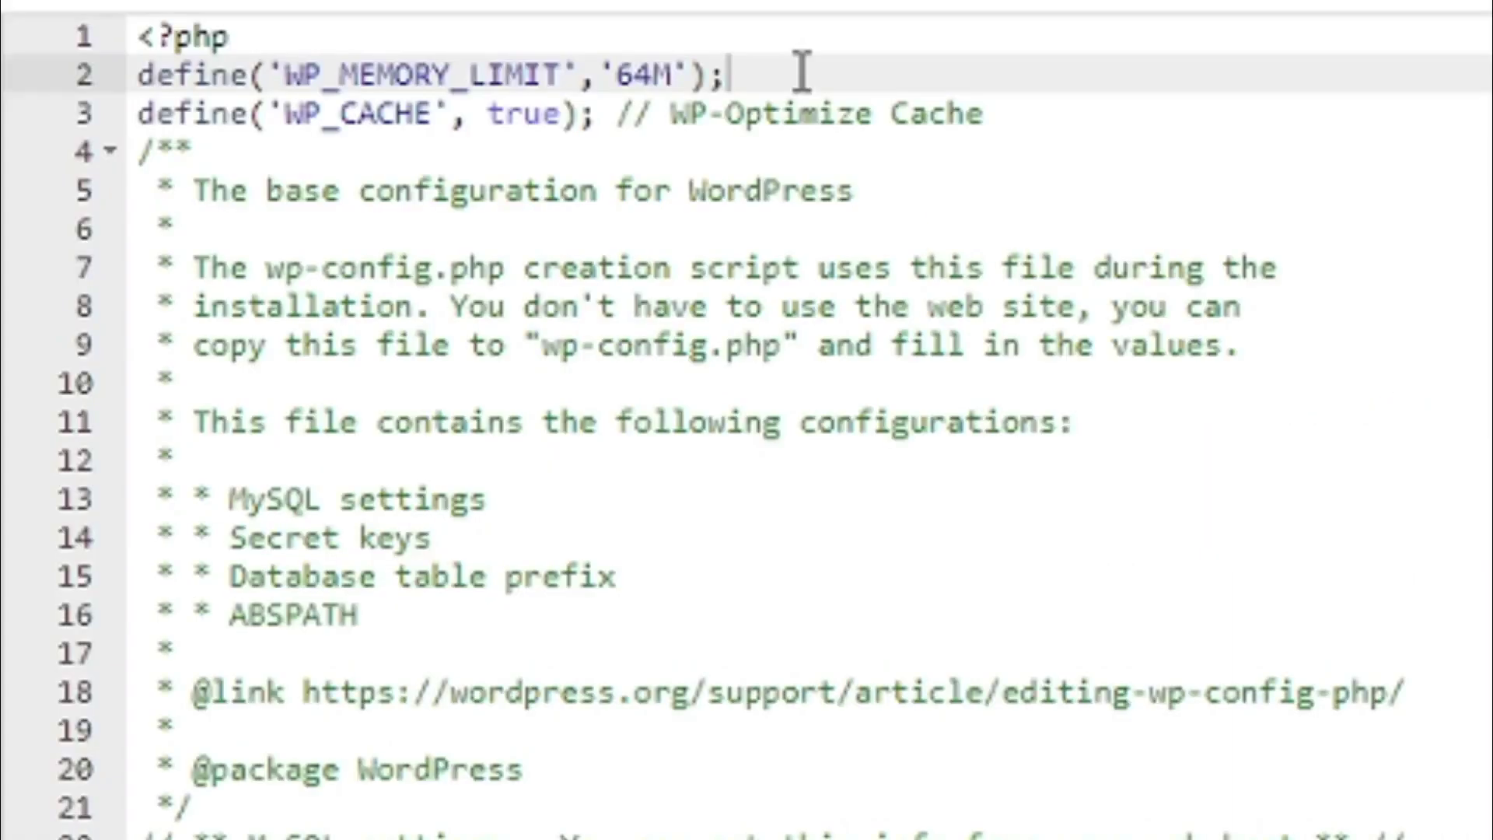
pyautogui.moveTo(727, 74); pyautogui.dragTo(140, 73)
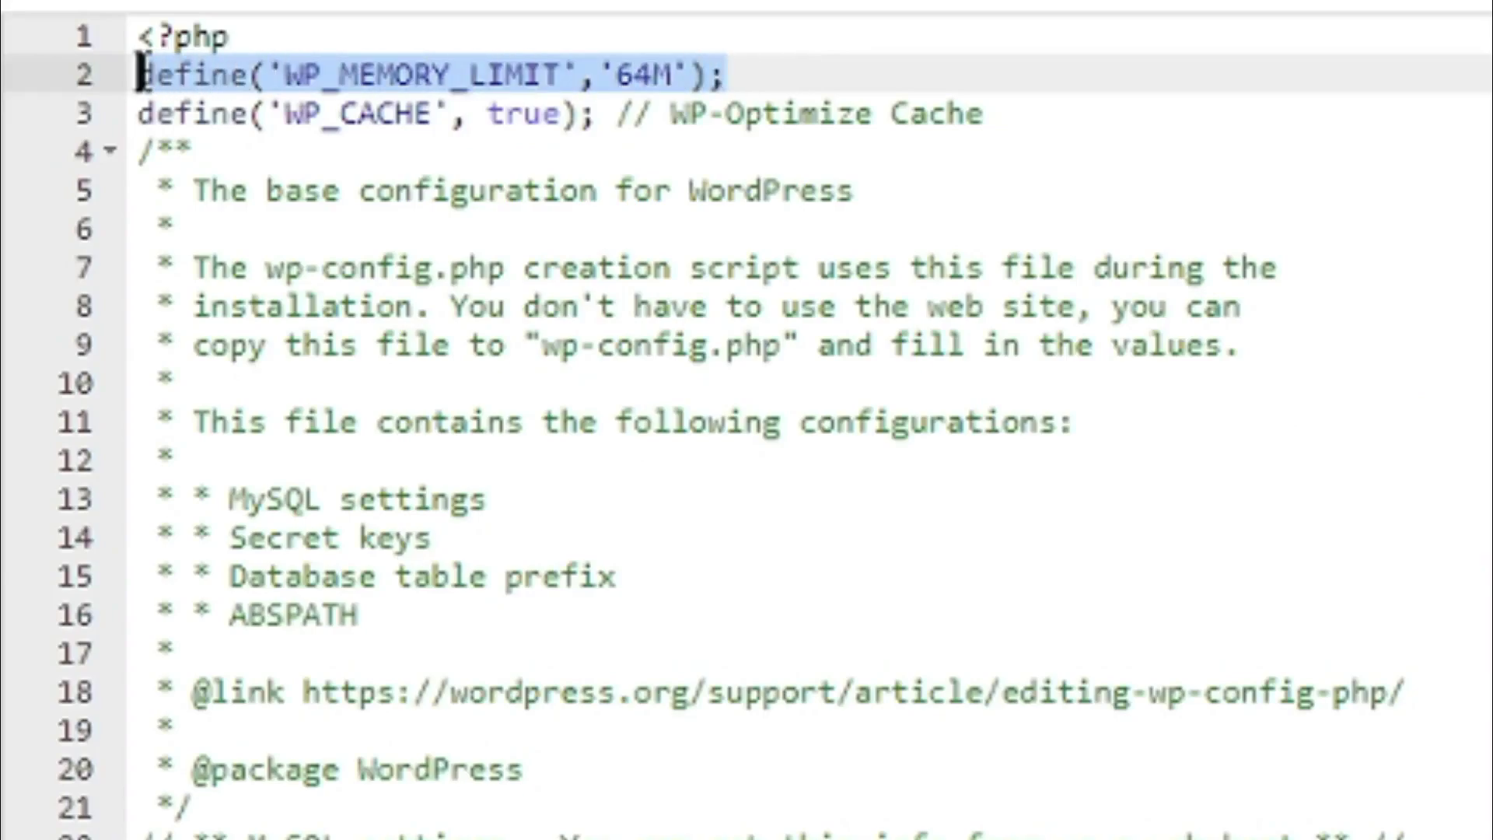
pyautogui.press('Delete')
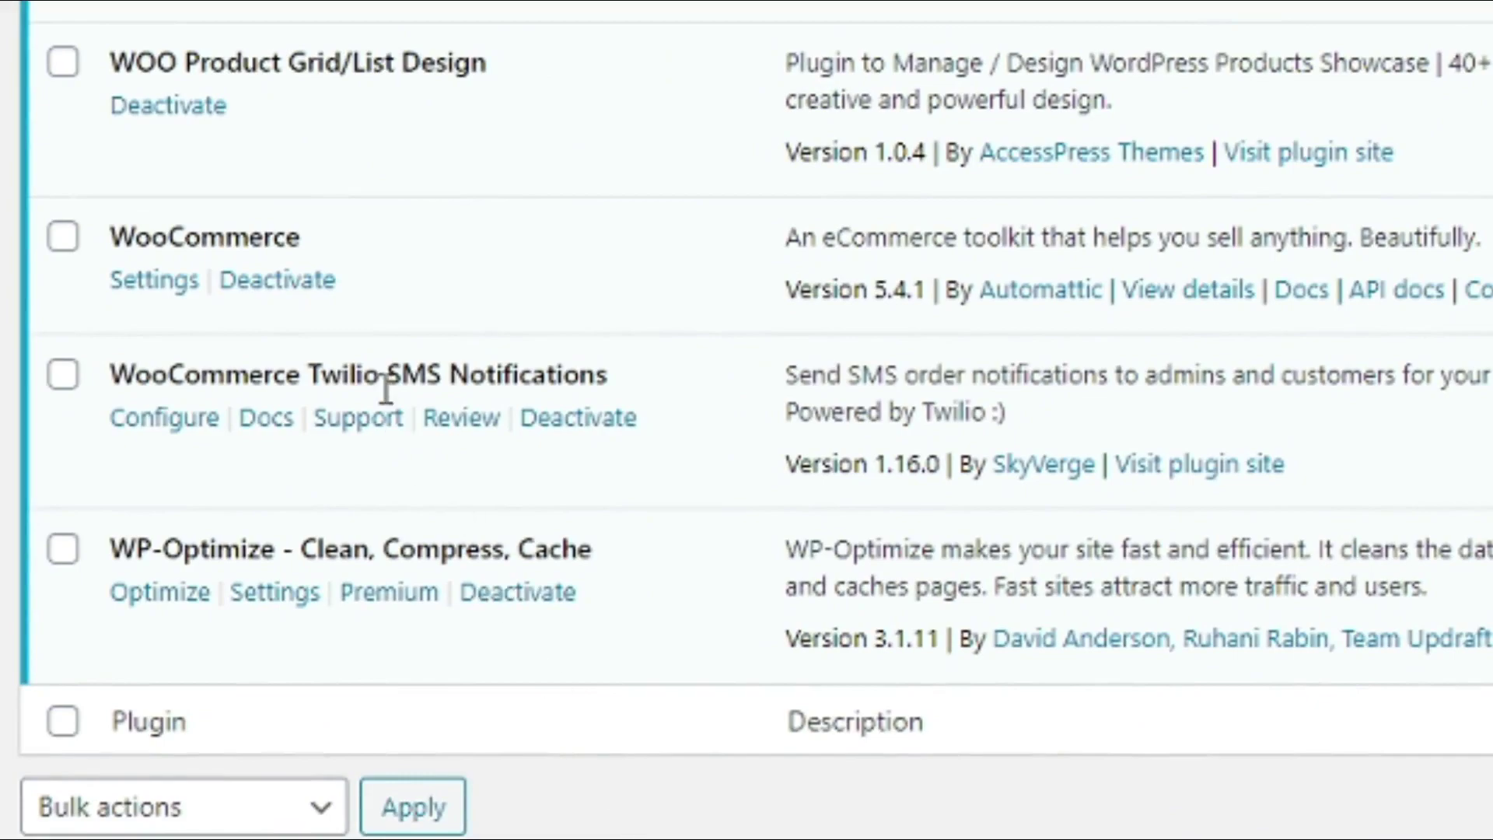
# Deactivate WooCommerce, WooCommerce Twilio SMS Notifications and WP-Optimize one by one.
pyautogui.click(303, 281)
pyautogui.click(565, 424)
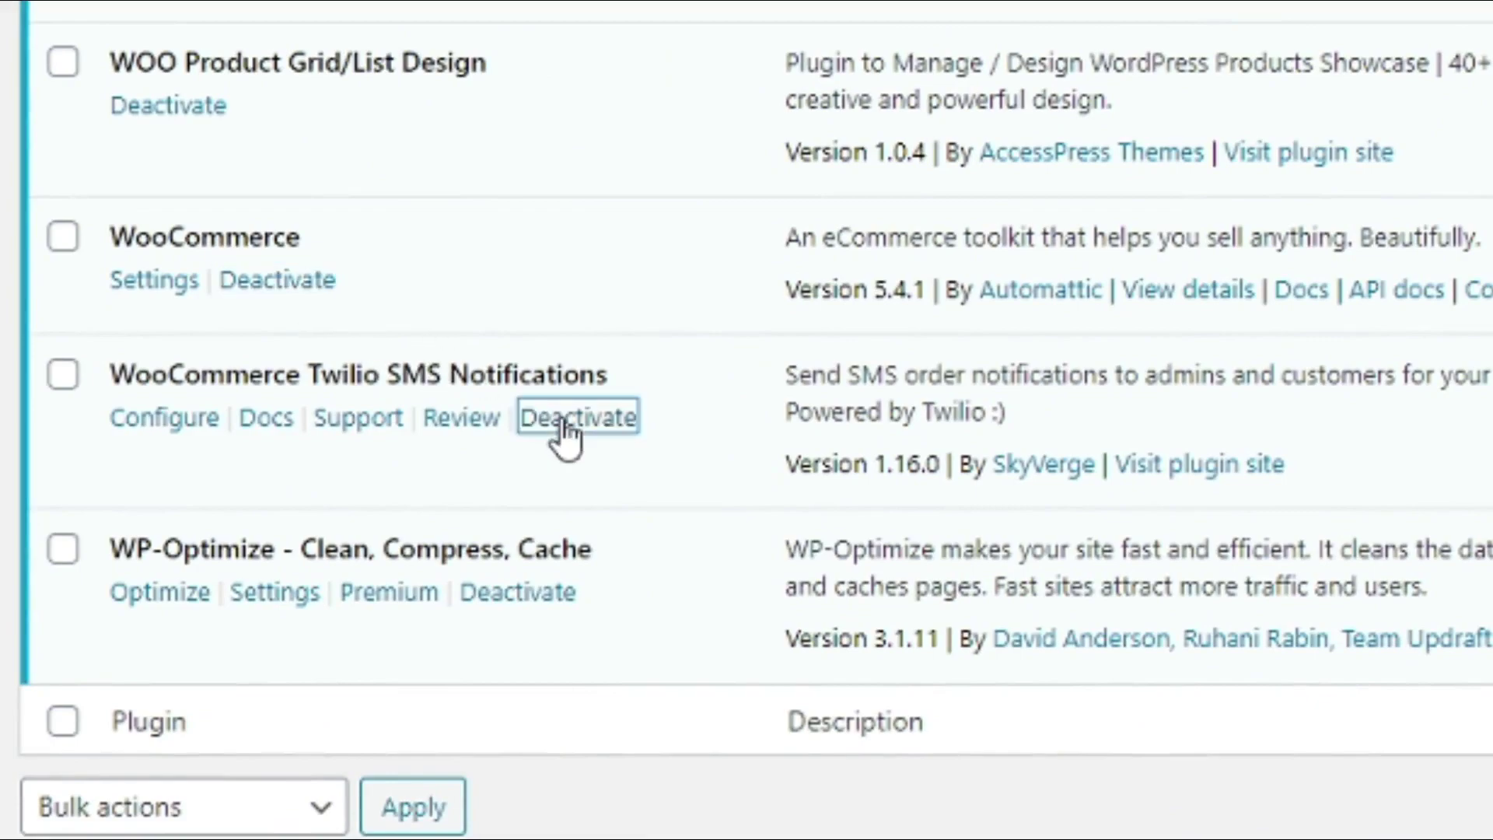
pyautogui.click(532, 601)
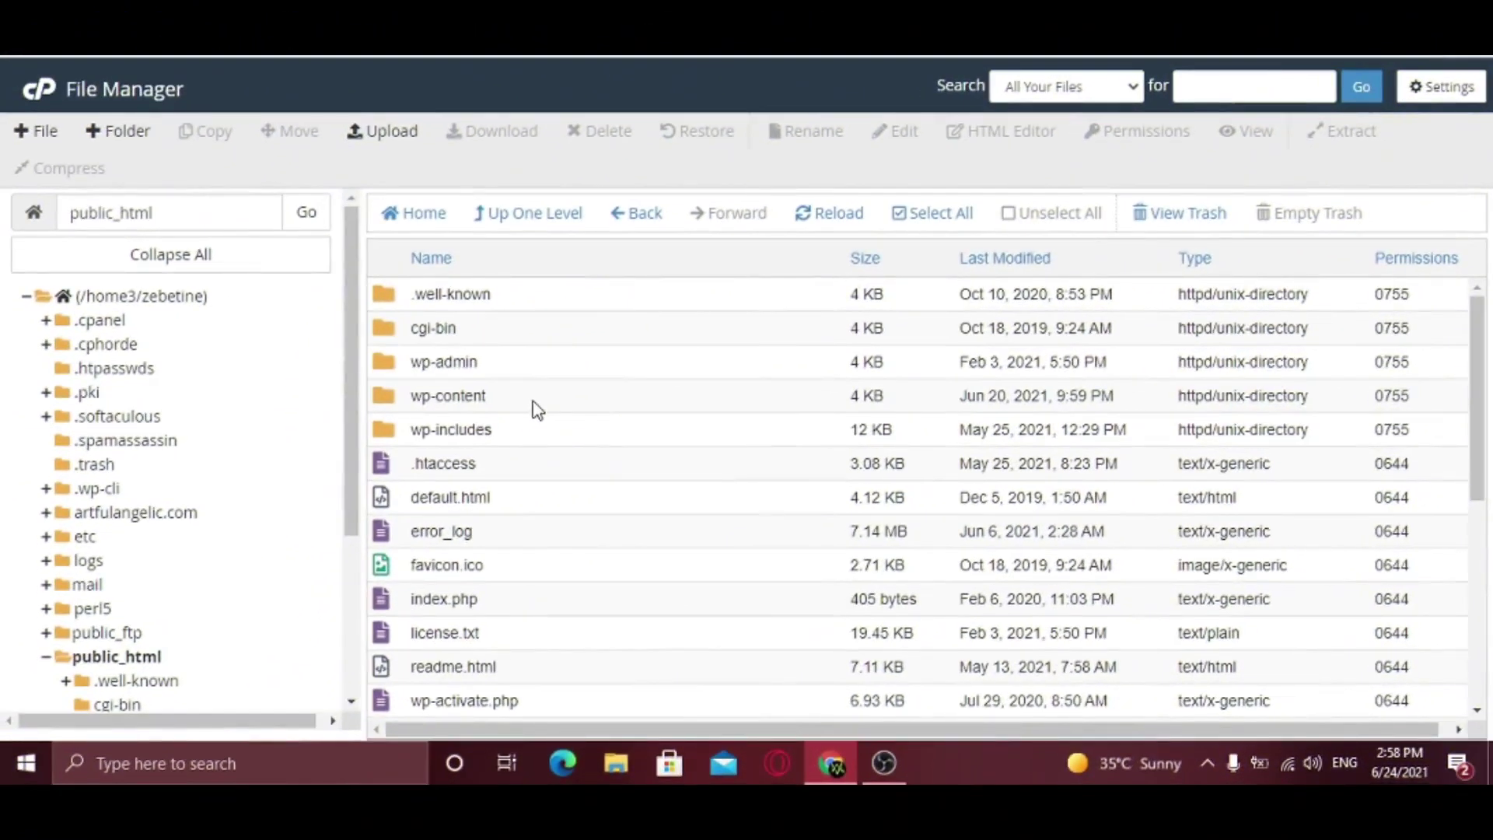
# Open wp-content and rename its plugins folder to plugins.bak.
pyautogui.doubleClick(534, 403)
pyautogui.click(481, 366)
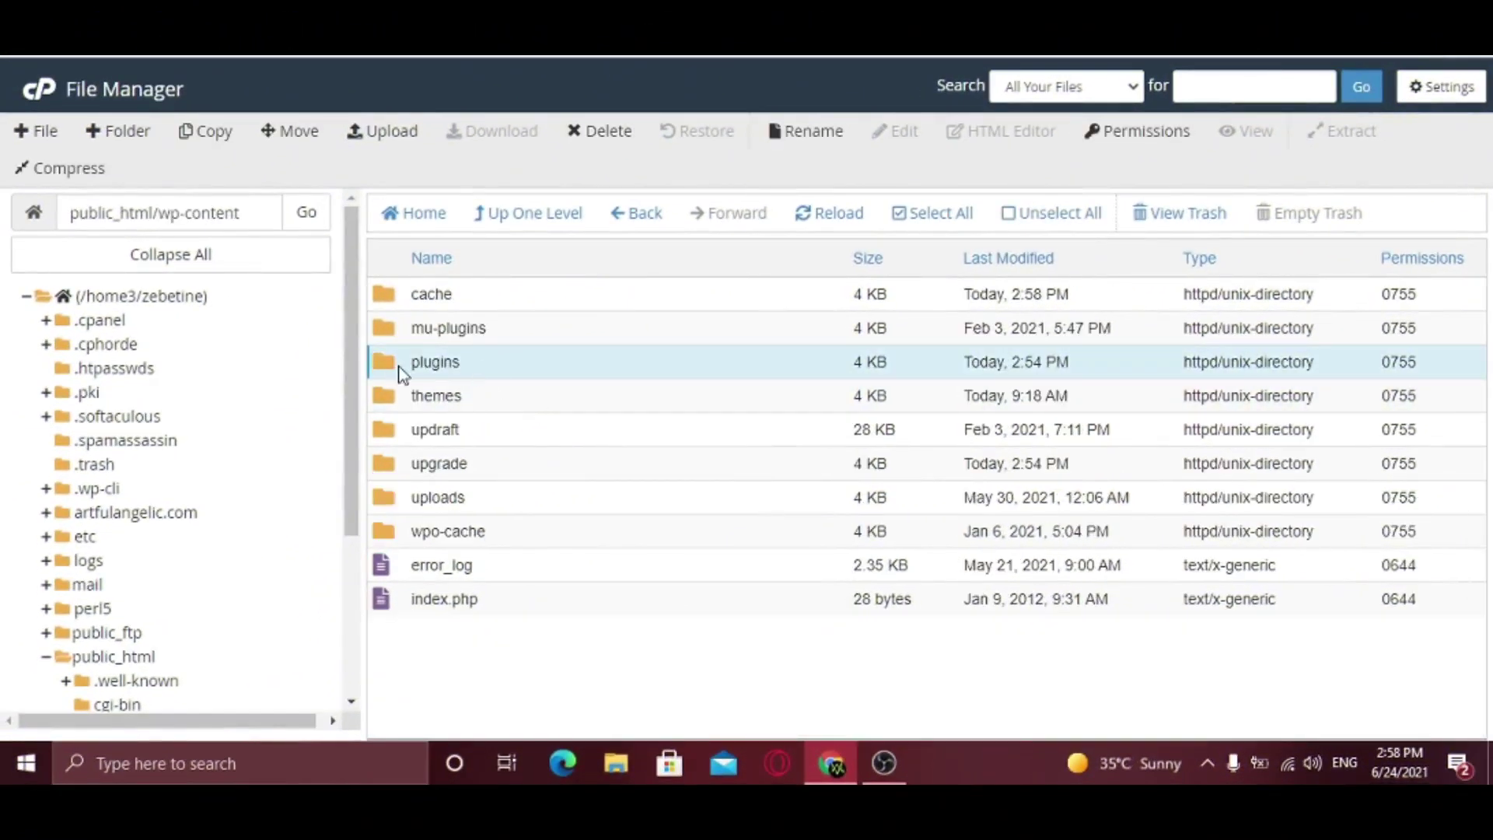
pyautogui.rightClick(526, 373)
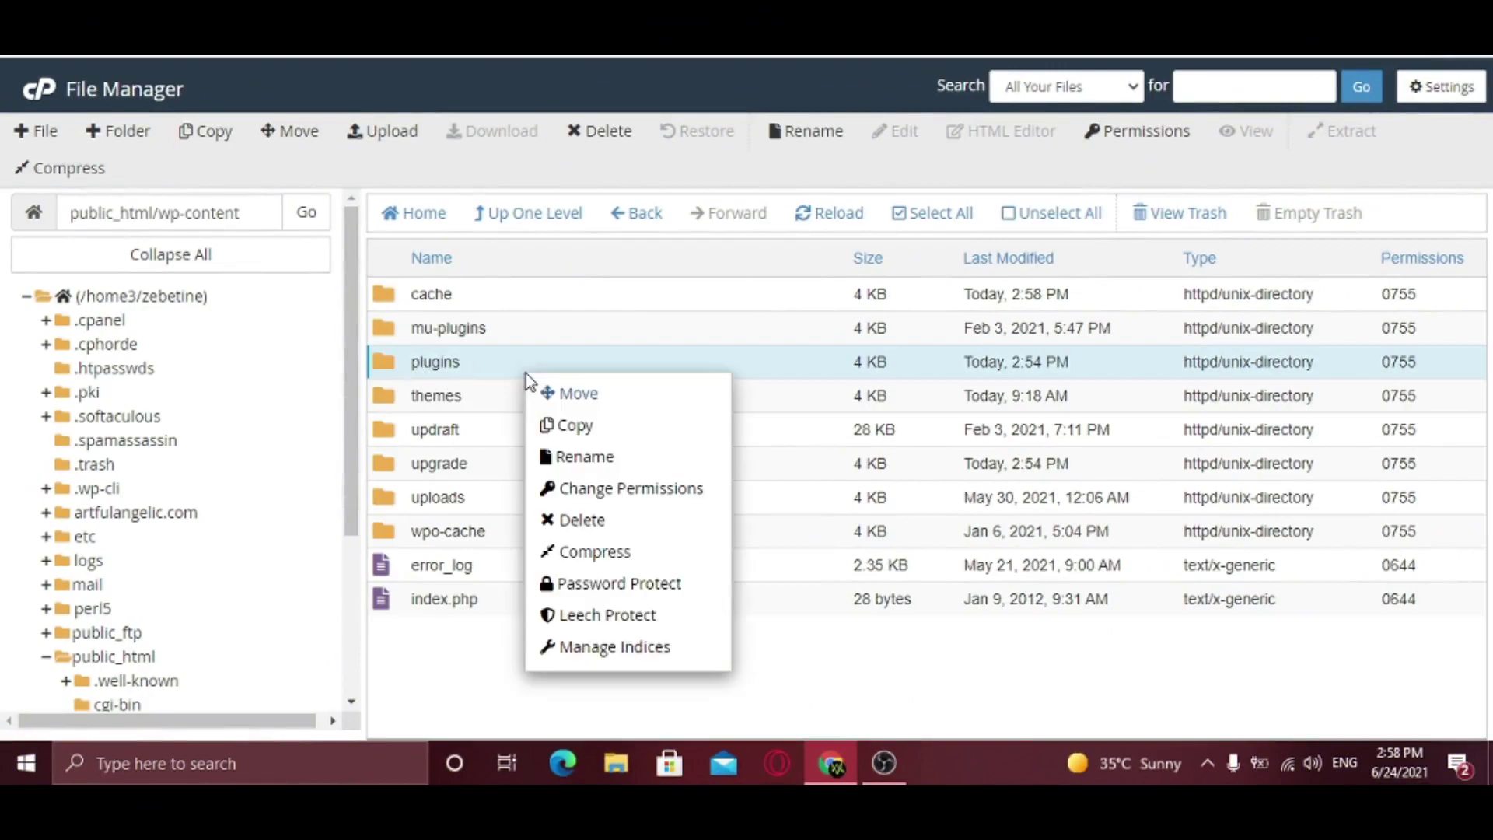
pyautogui.click(568, 457)
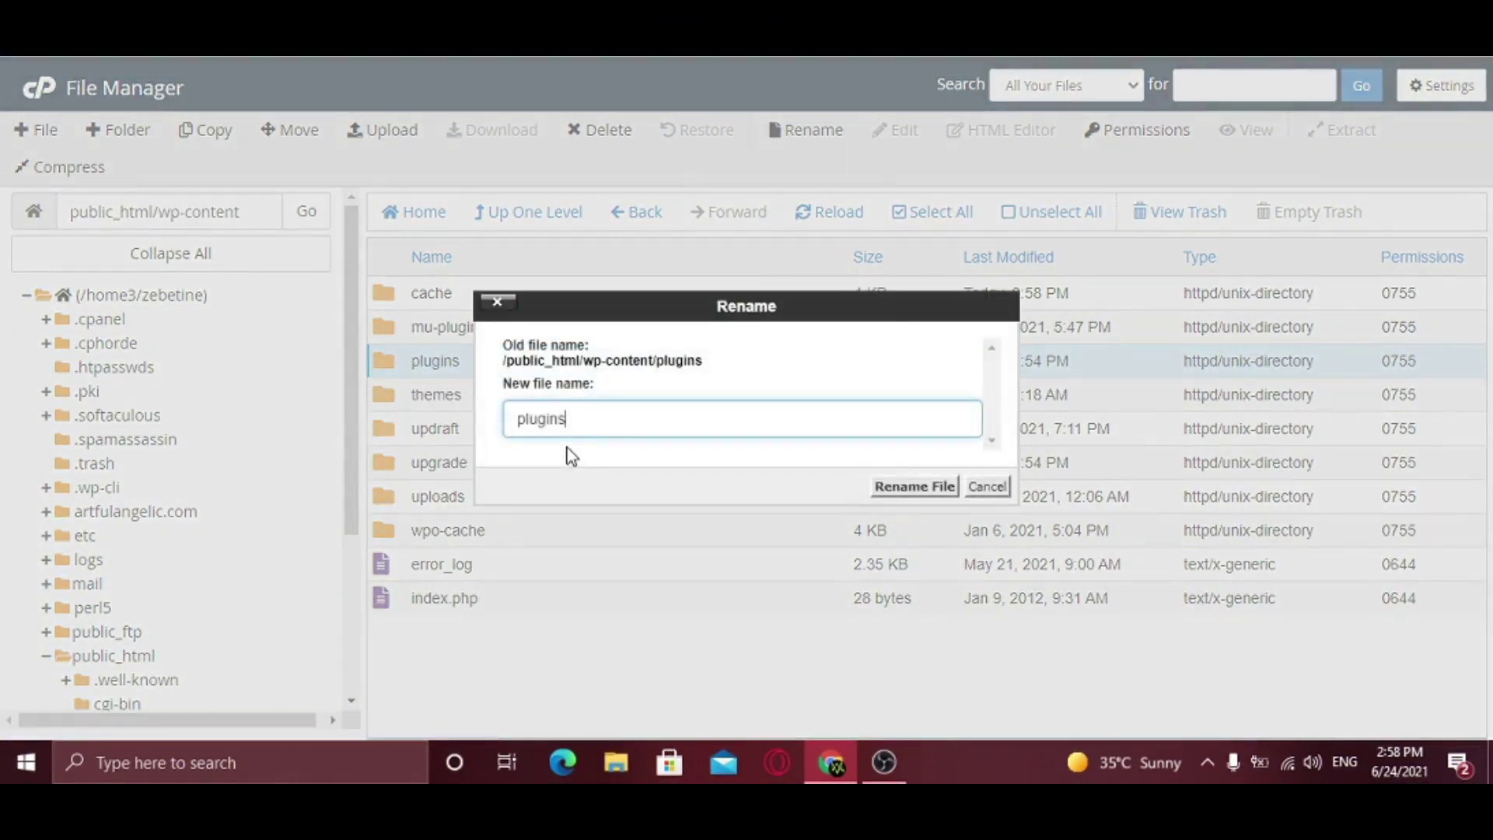
pyautogui.write('.bak')
pyautogui.click(897, 487)
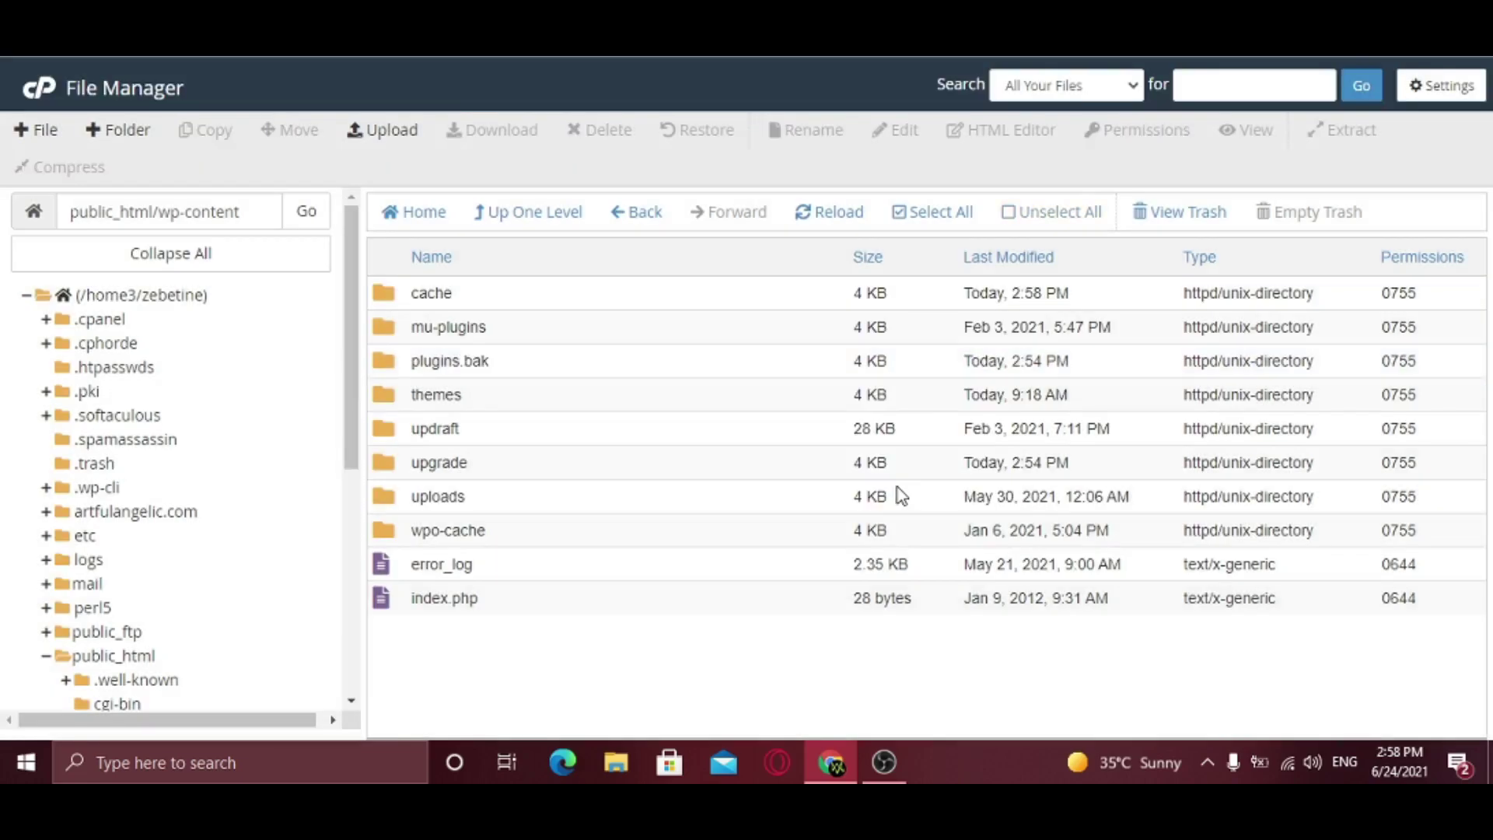